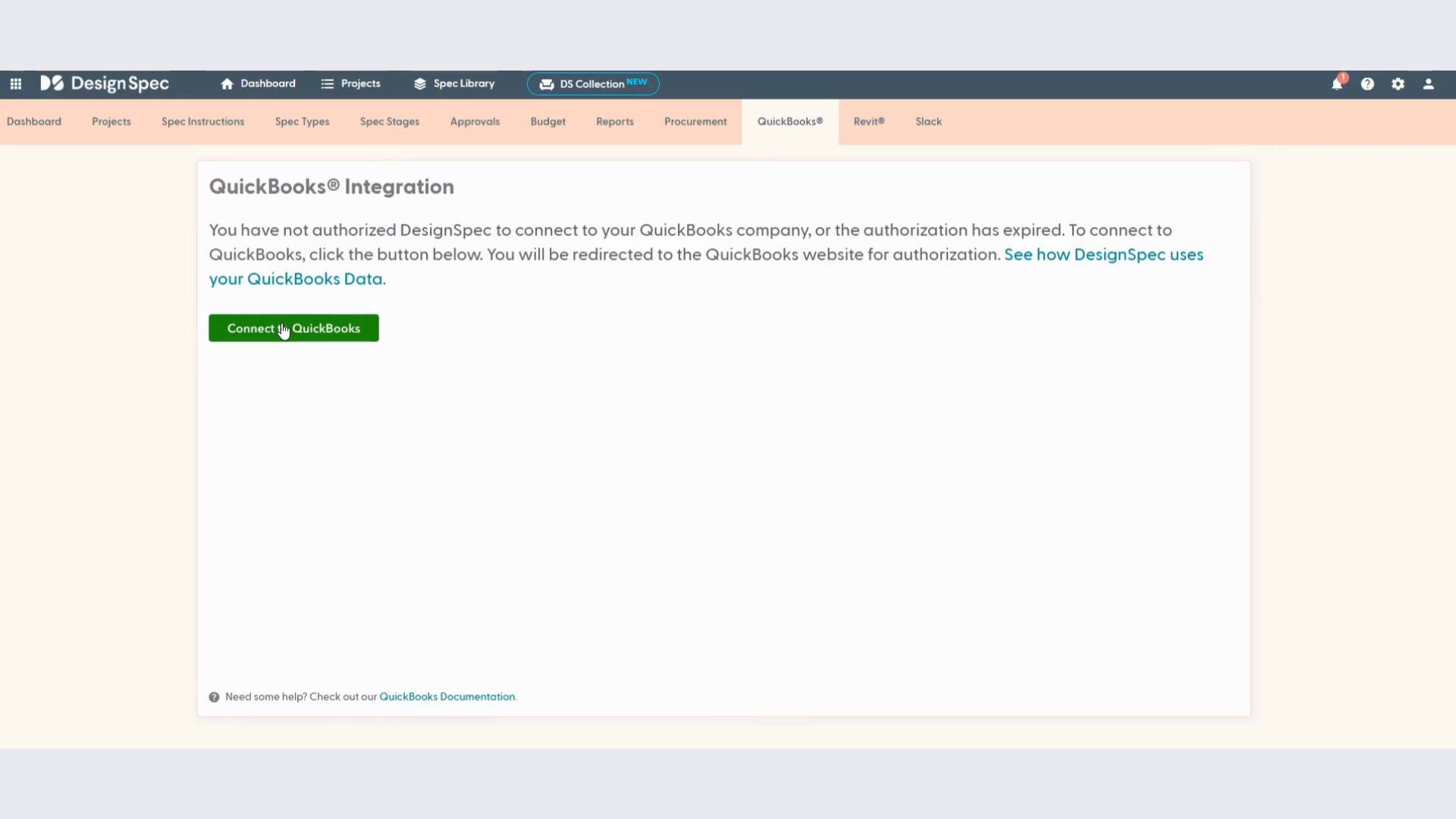
- Connect DesignSpec to the QuickBooks company from the QuickBooks Integration settings
click(283, 329)
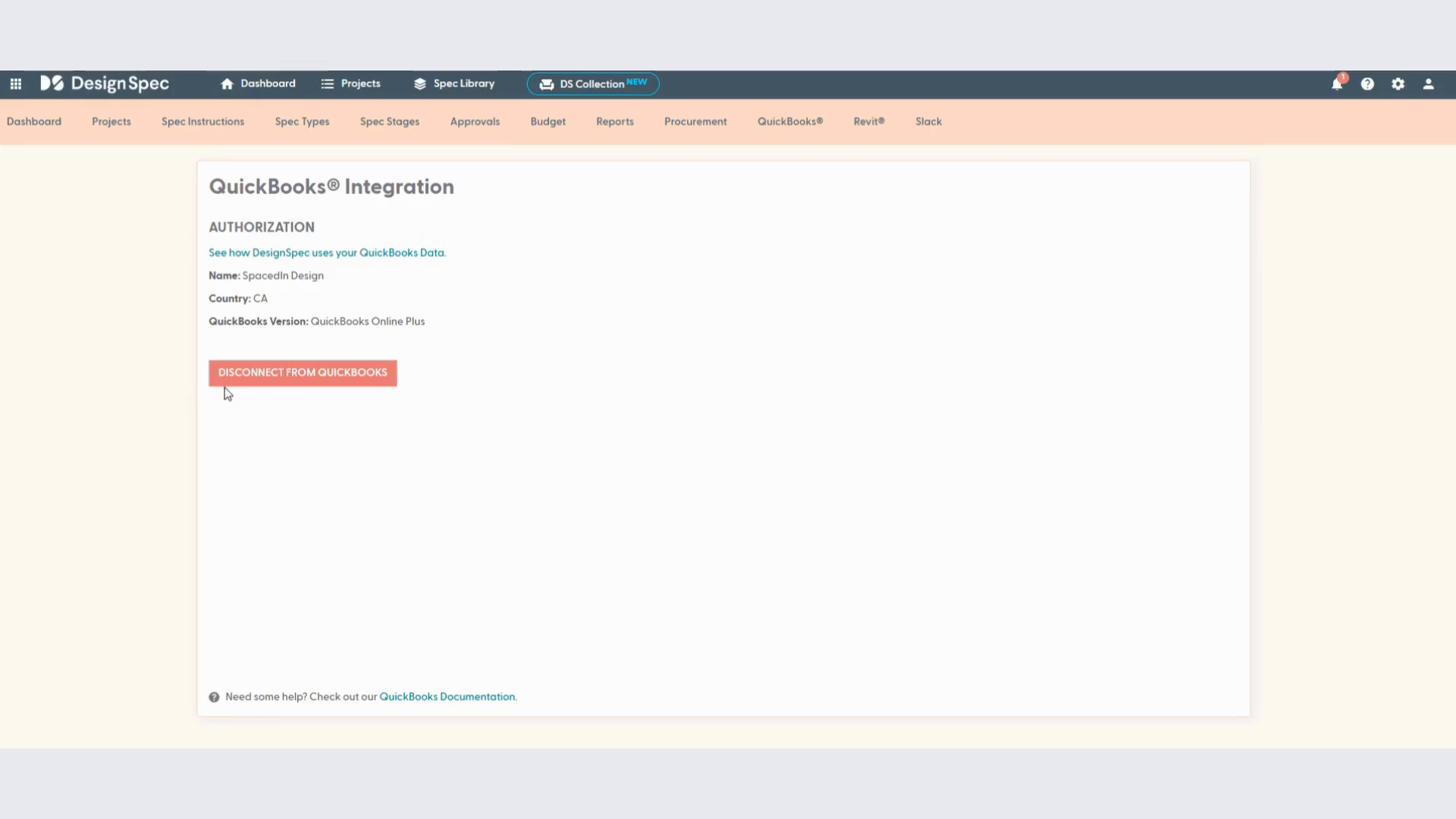
click(252, 376)
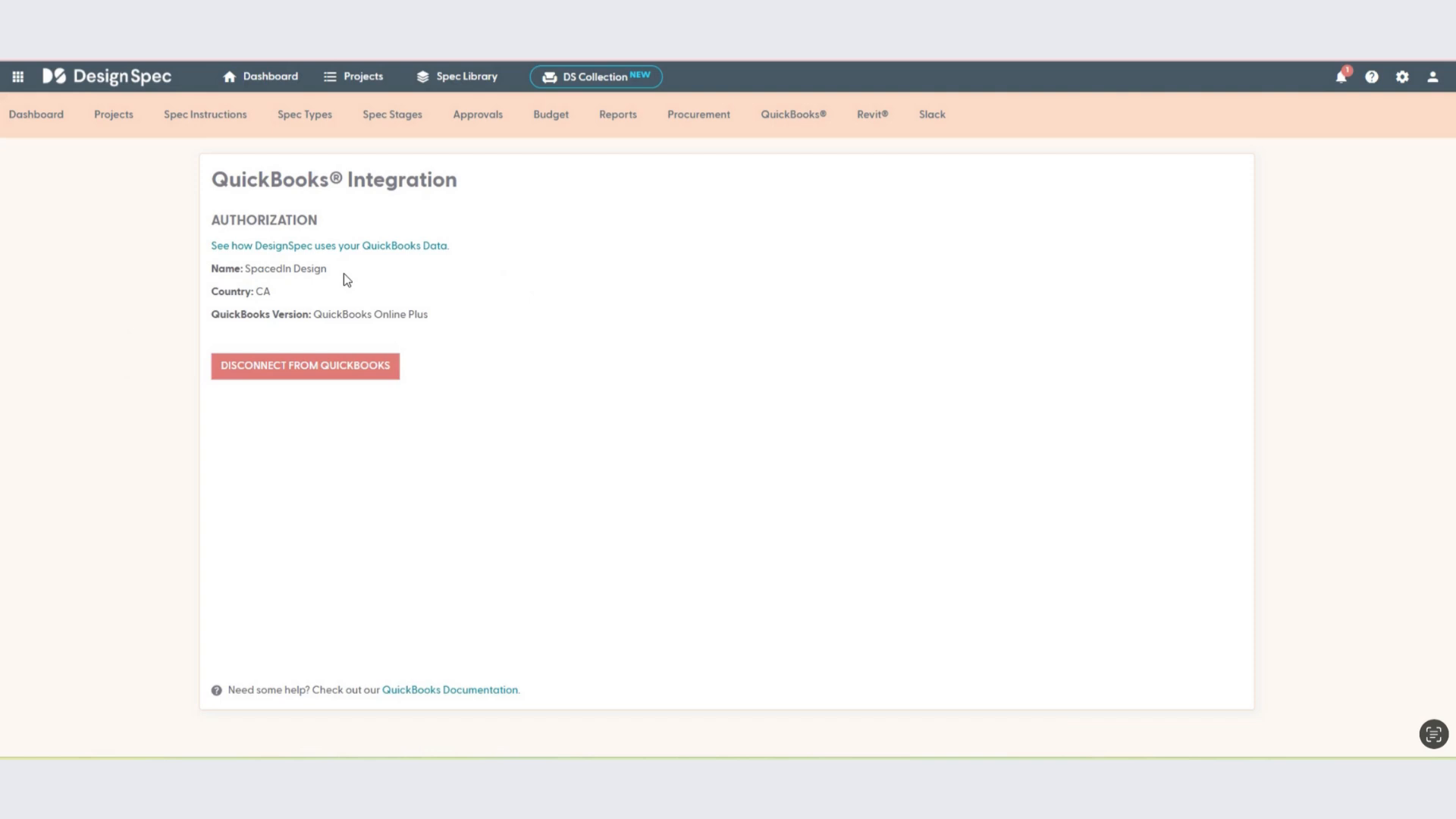
- Review the QuickBooks default tax code and product/service options in the global budget setup
click(541, 116)
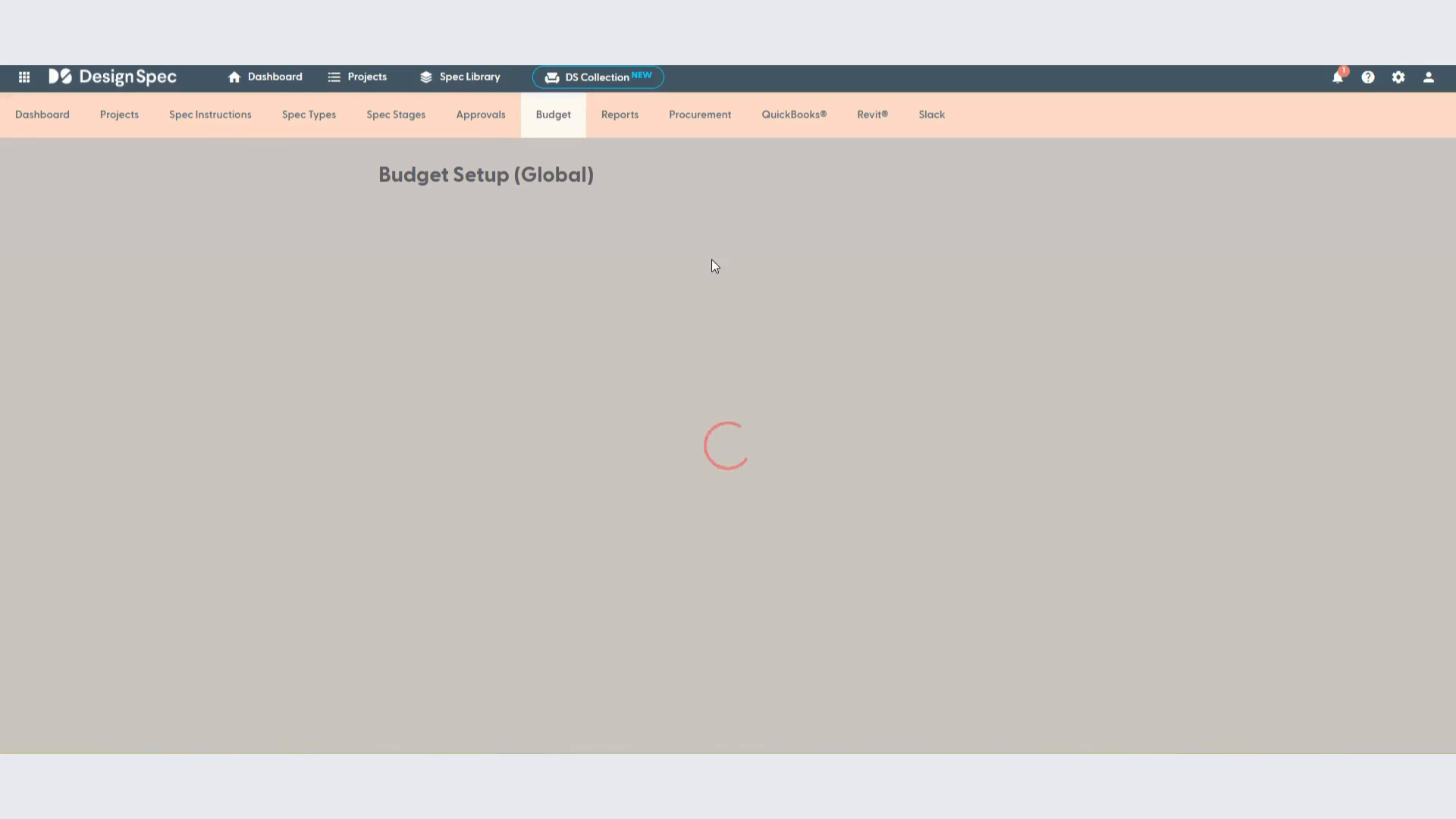
scroll(1116, 386, down, 4)
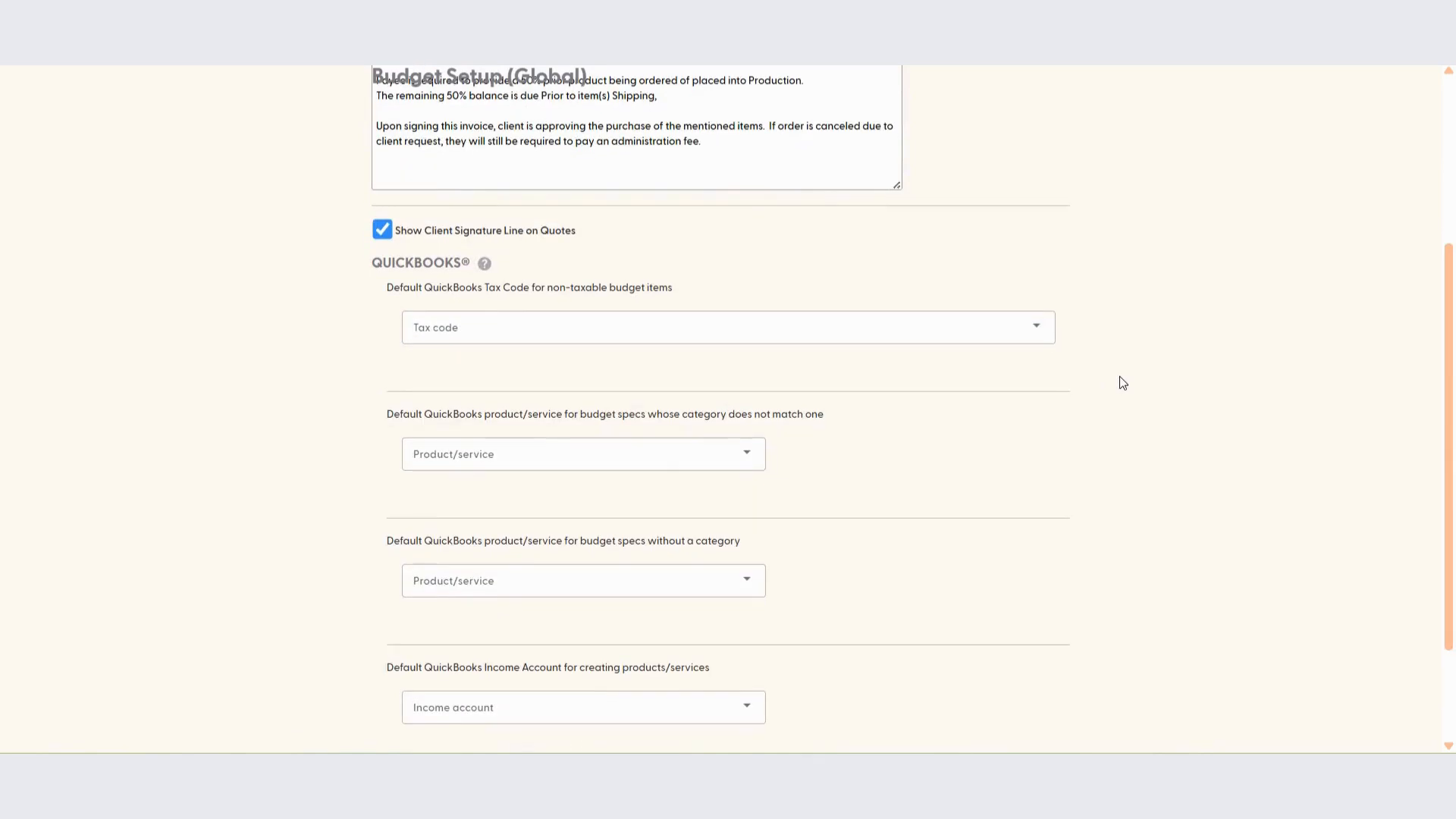
click(586, 331)
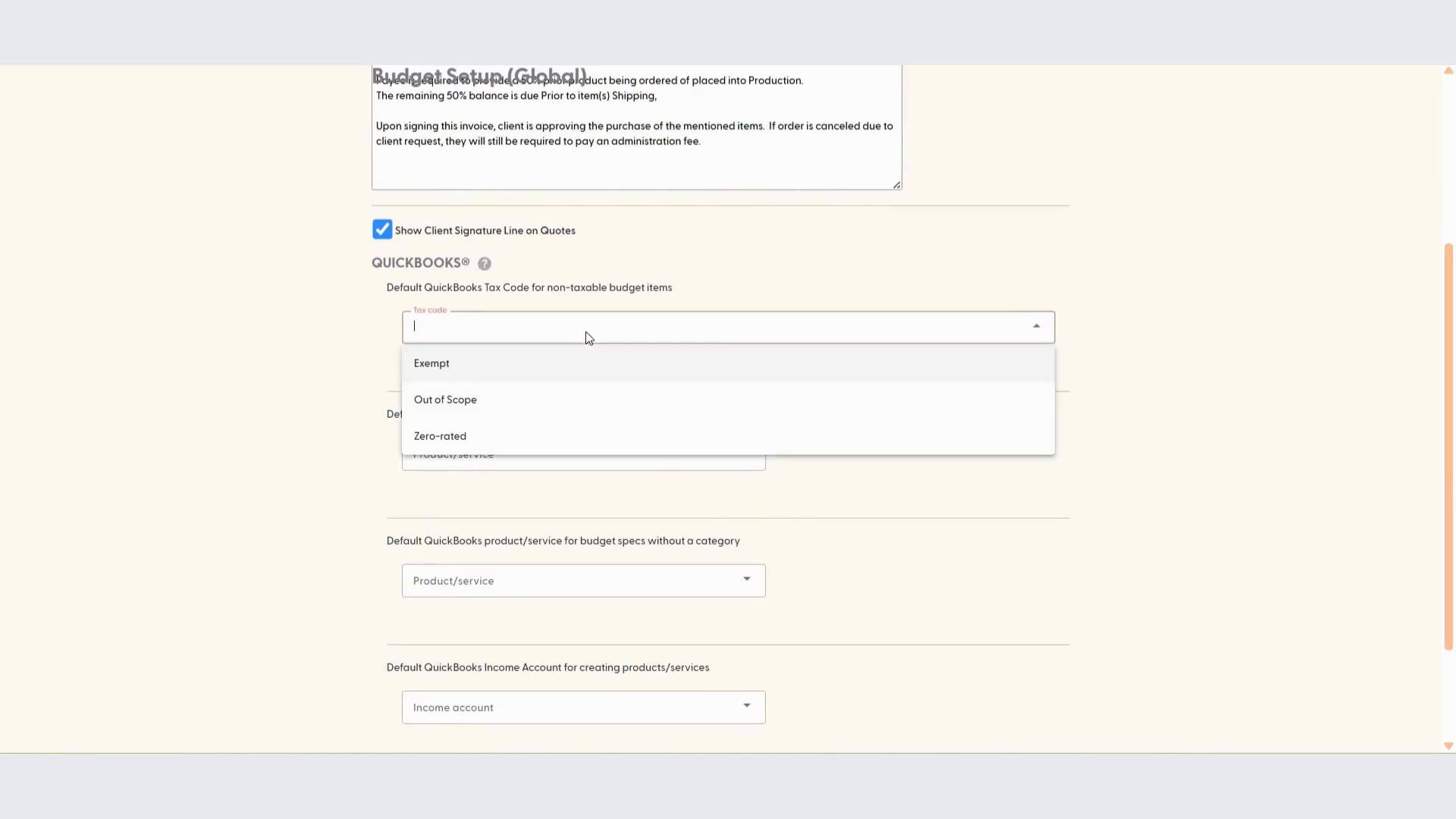
click(667, 503)
click(706, 456)
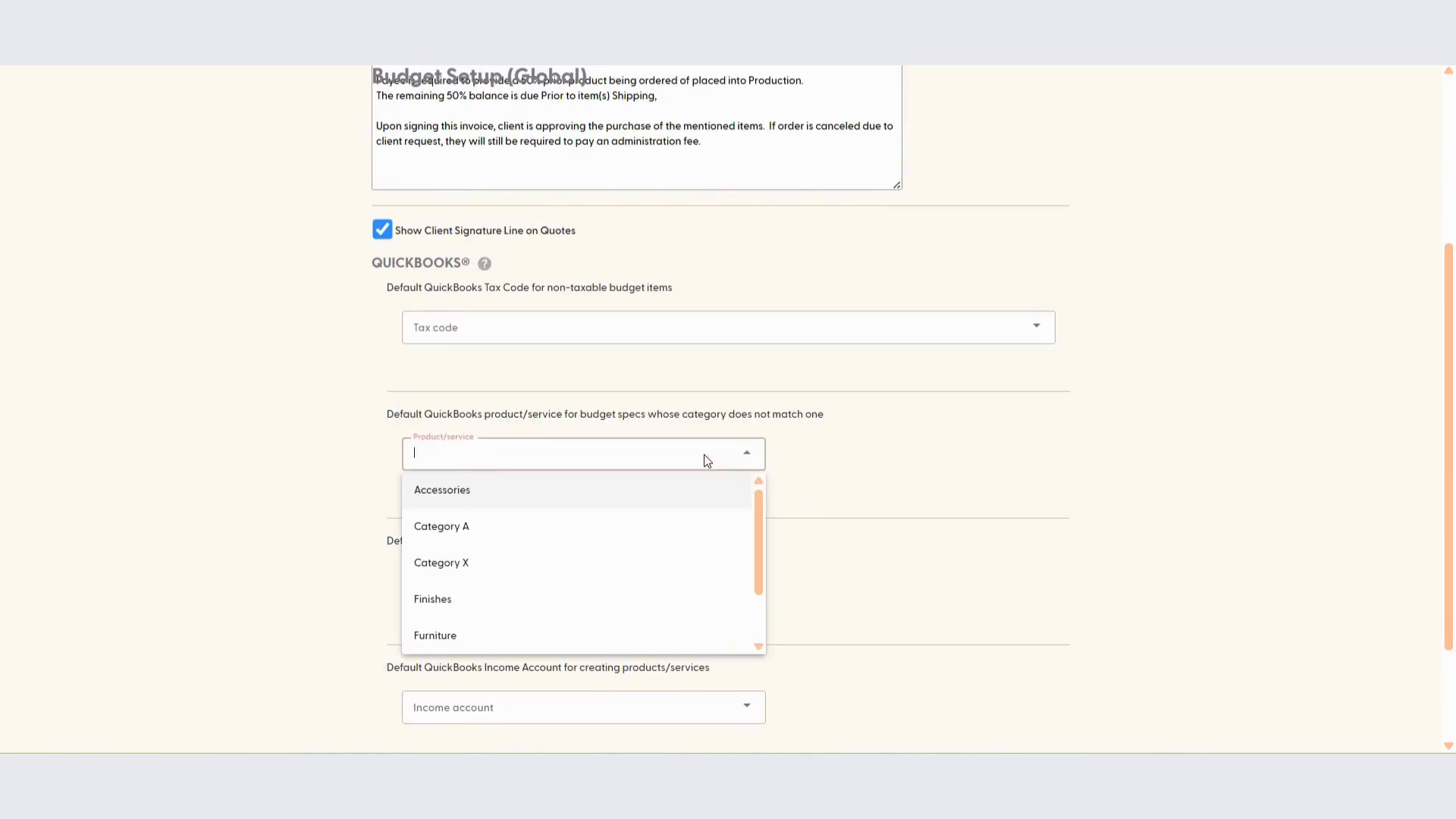
click(910, 447)
scroll(771, 204, up, 4)
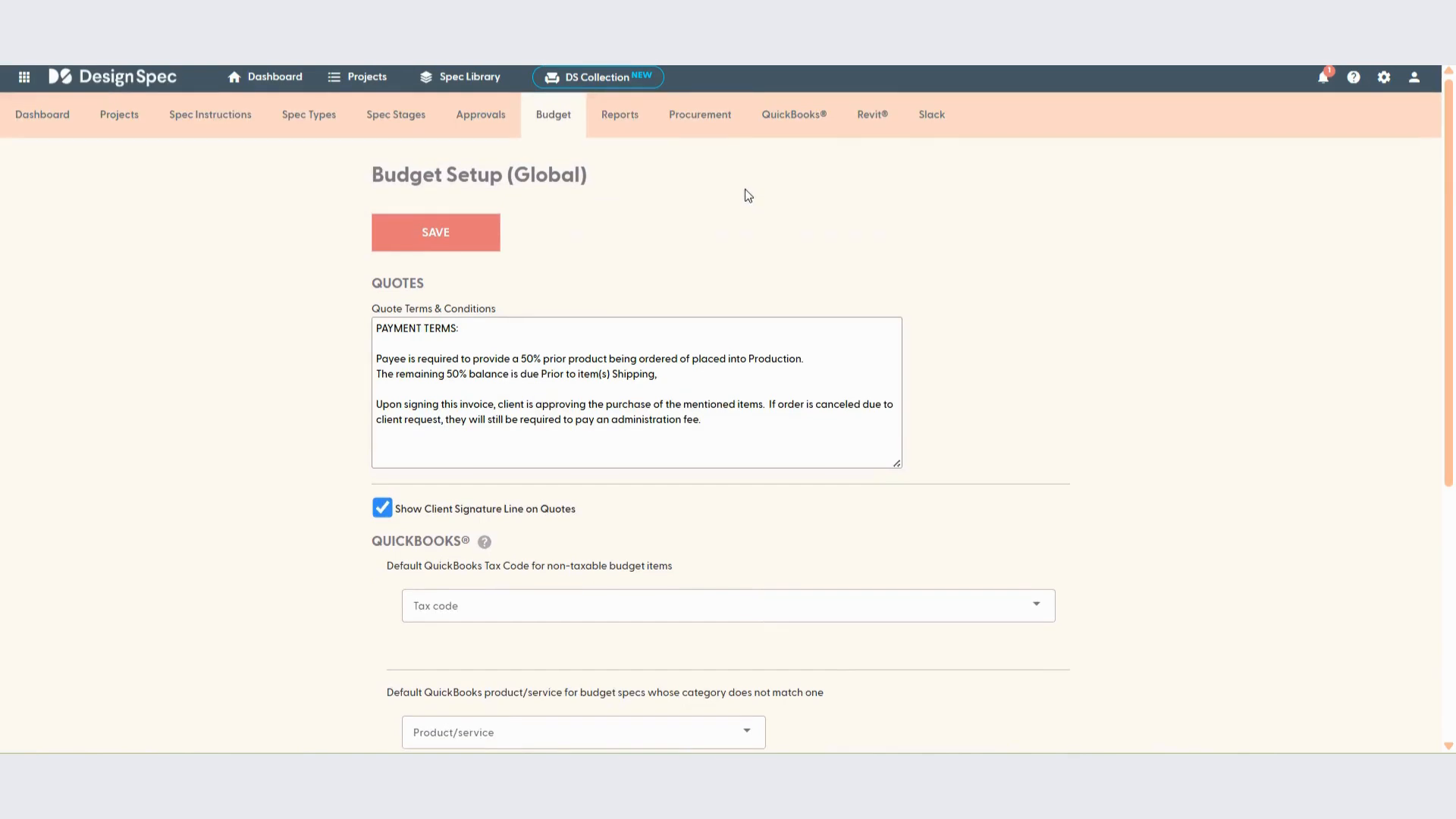
- Review the global procurement settings down to the default QuickBooks account for exporting purchase orders
click(703, 120)
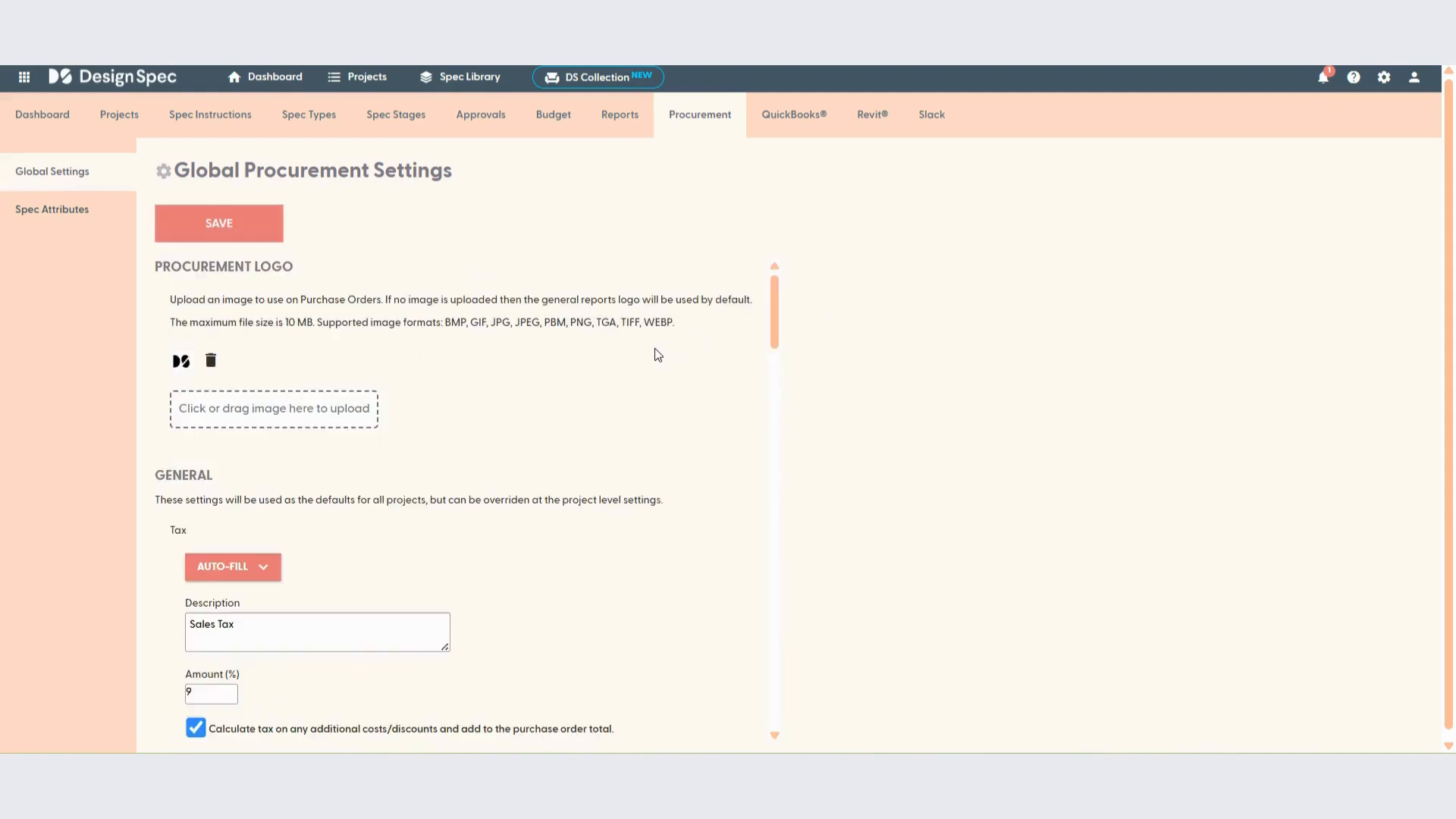
scroll(655, 348, down, 10)
scroll(670, 376, down, 10)
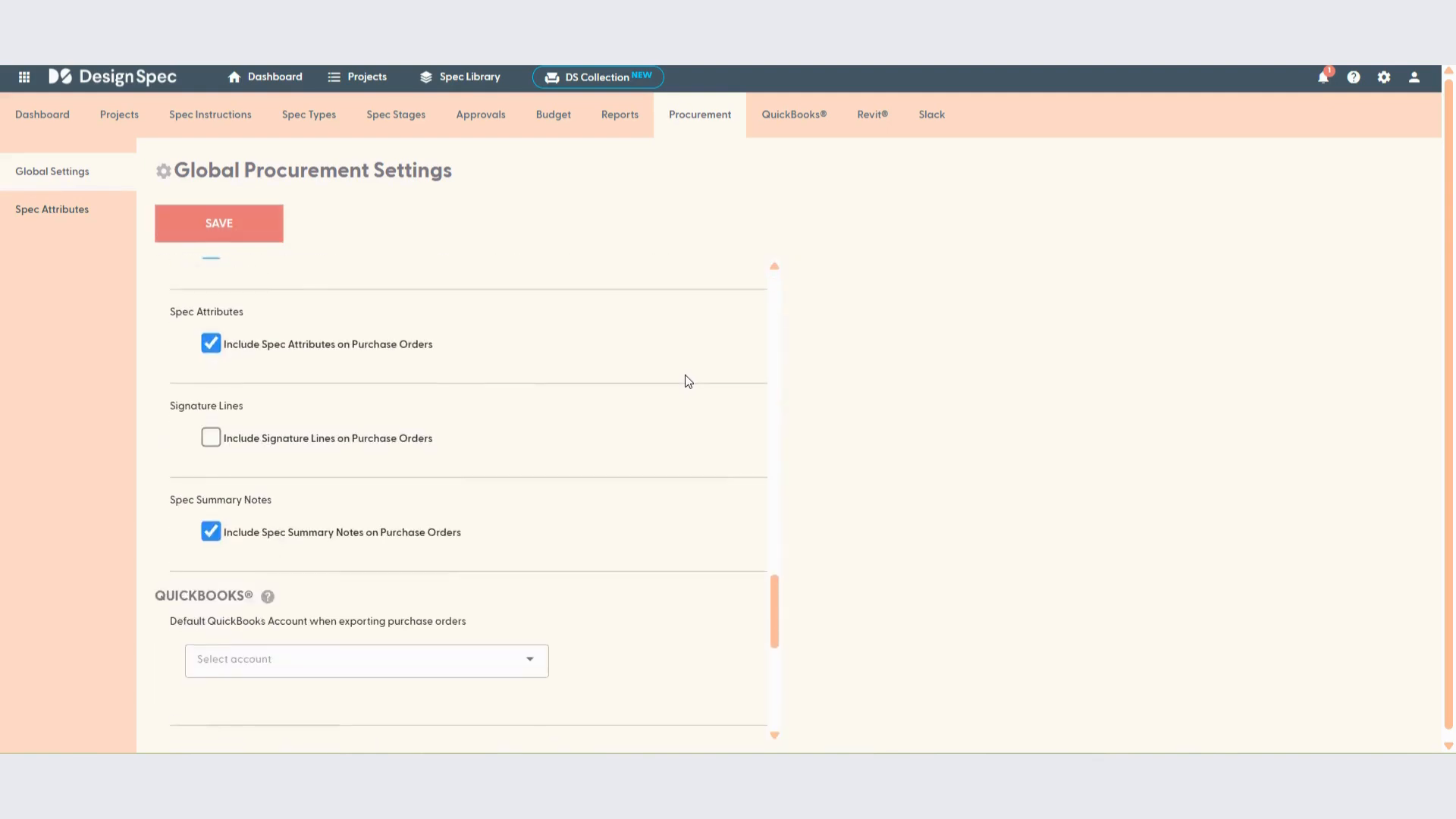
scroll(685, 375, up, 3)
scroll(685, 375, down, 8)
scroll(657, 357, up, 5)
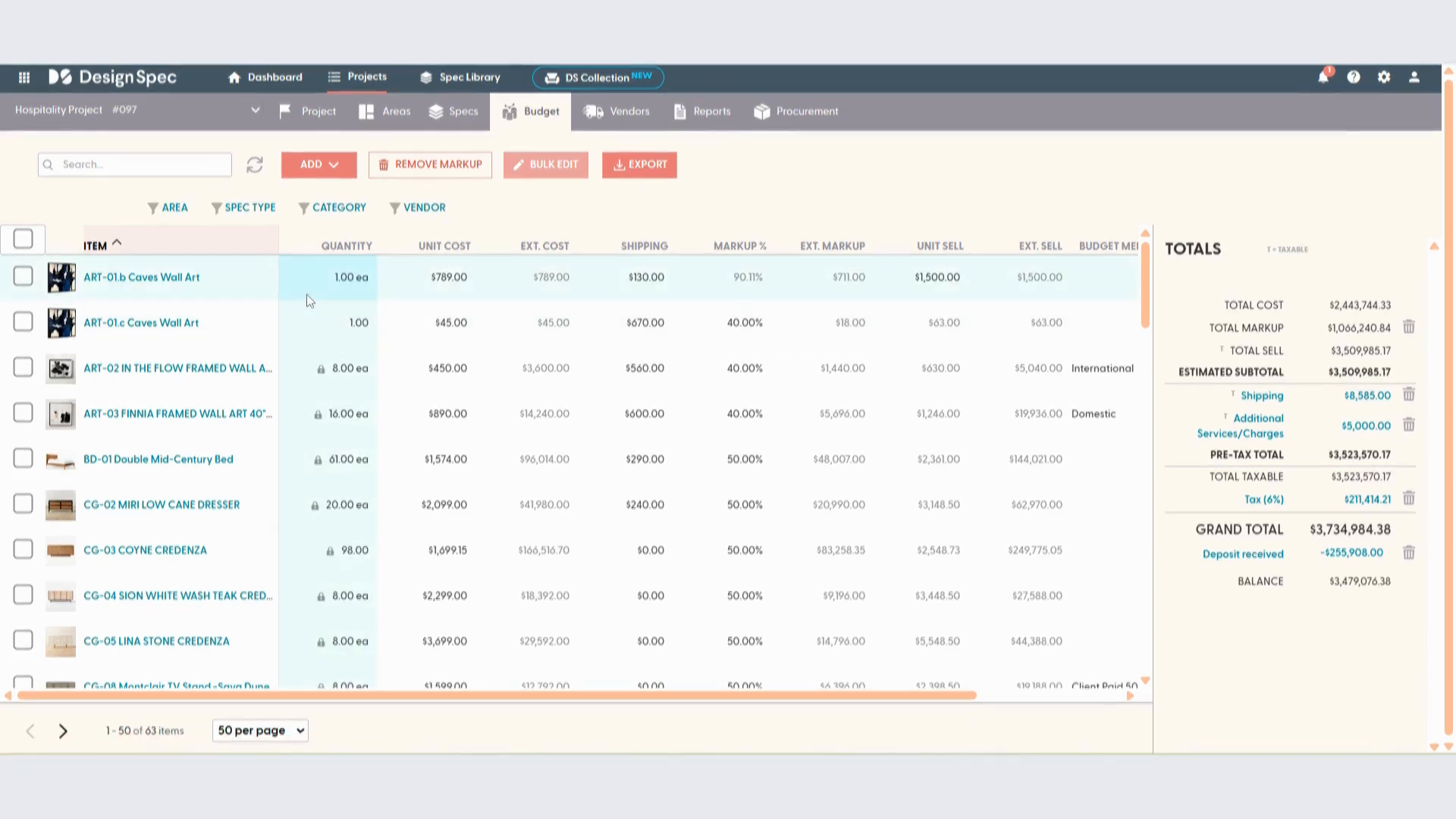
- Examine the cost, allowance, deposit and tax types that can be added to the Hospitality Project budget
click(314, 167)
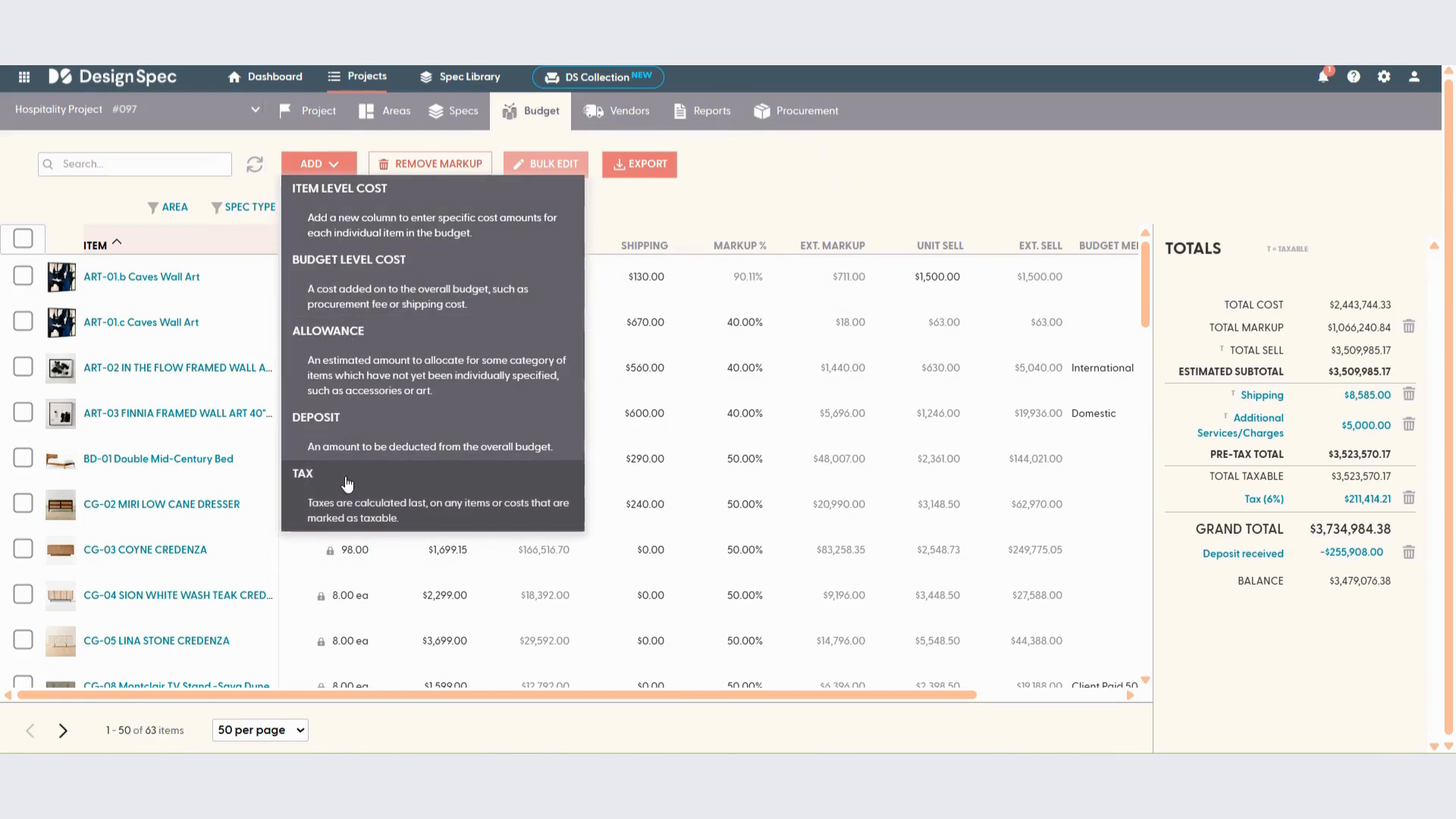
click(771, 190)
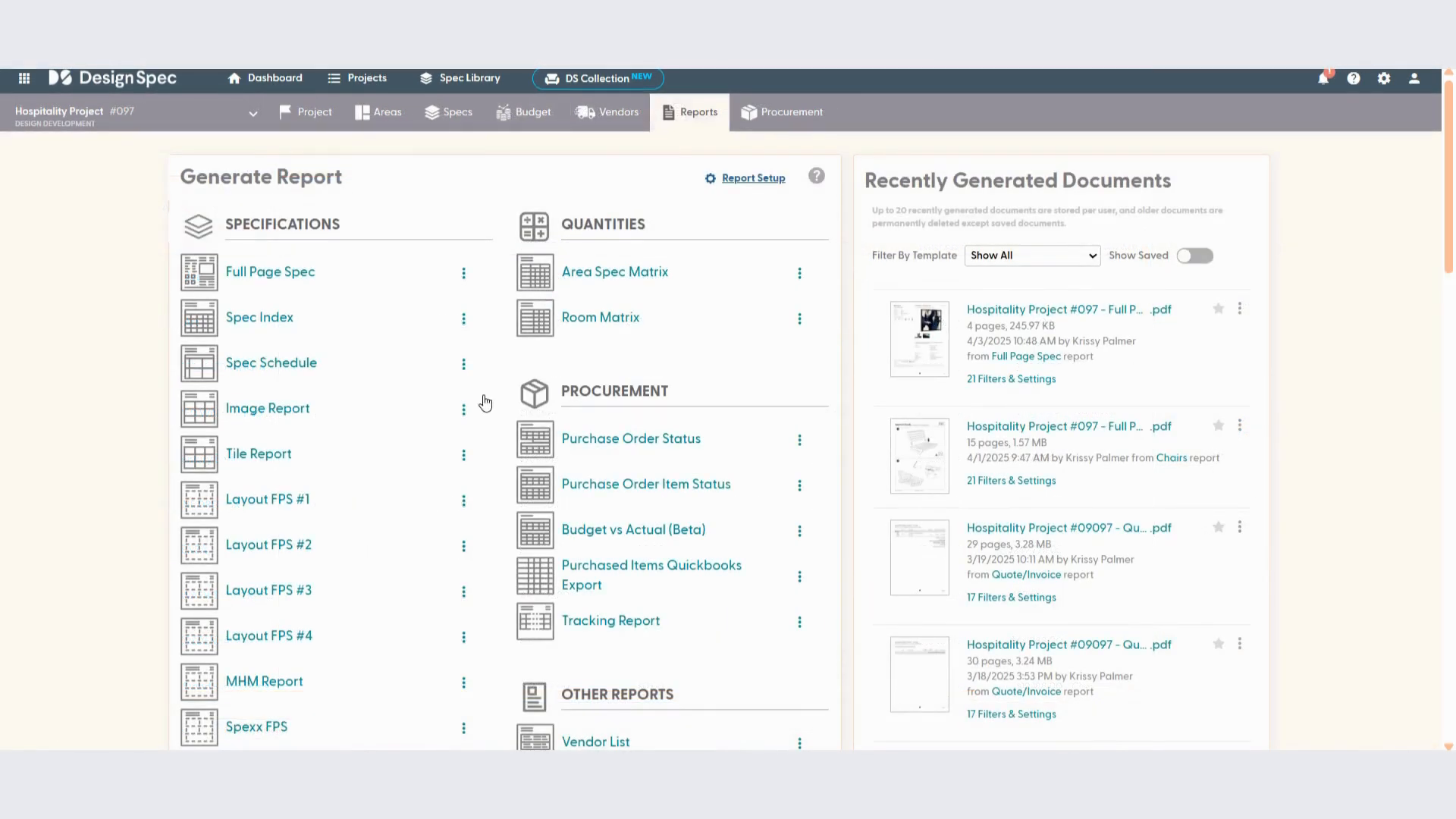
- Open the project's Quote/Invoice budgeting report and review its report settings
scroll(465, 420, down, 10)
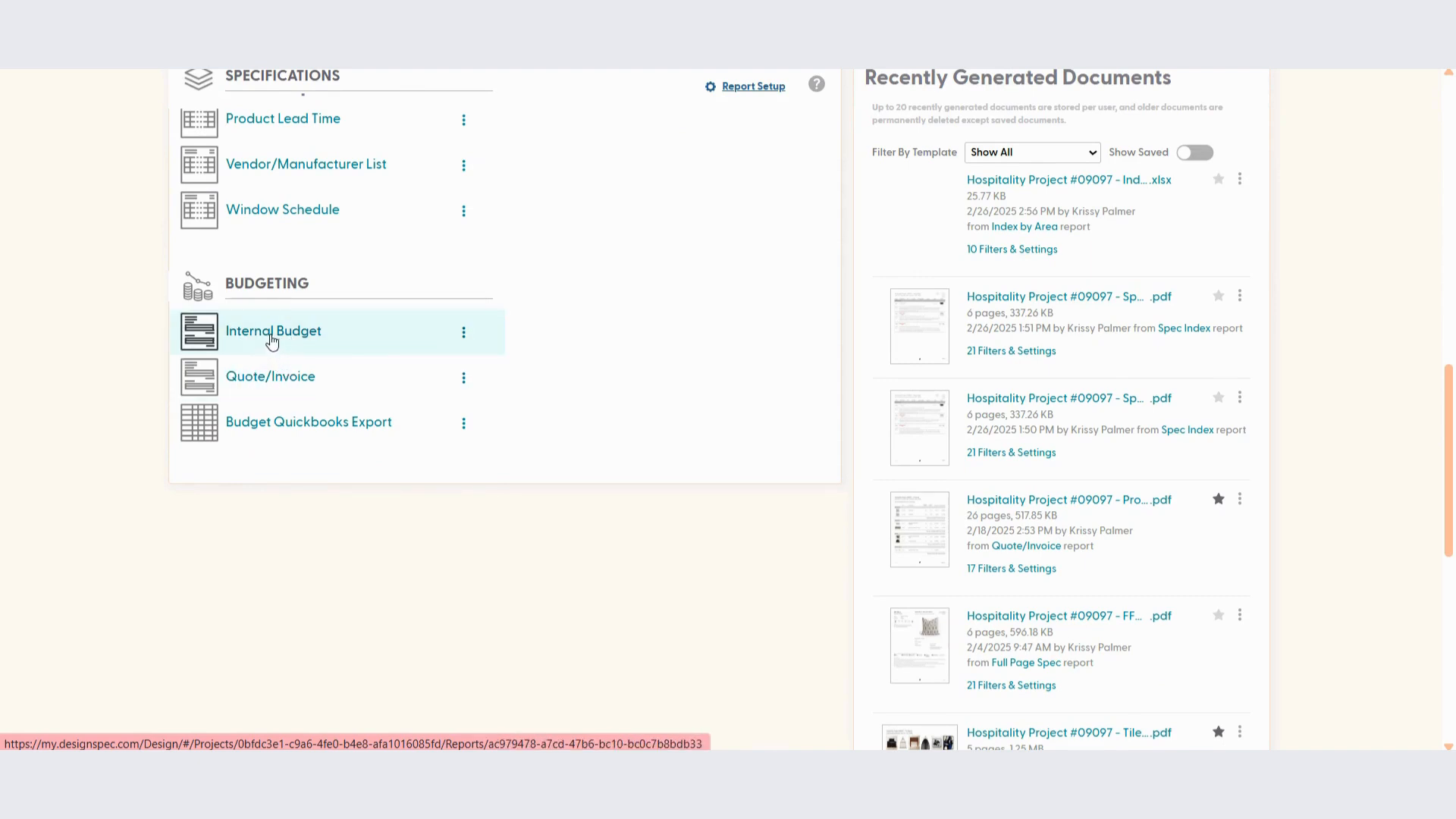
click(244, 385)
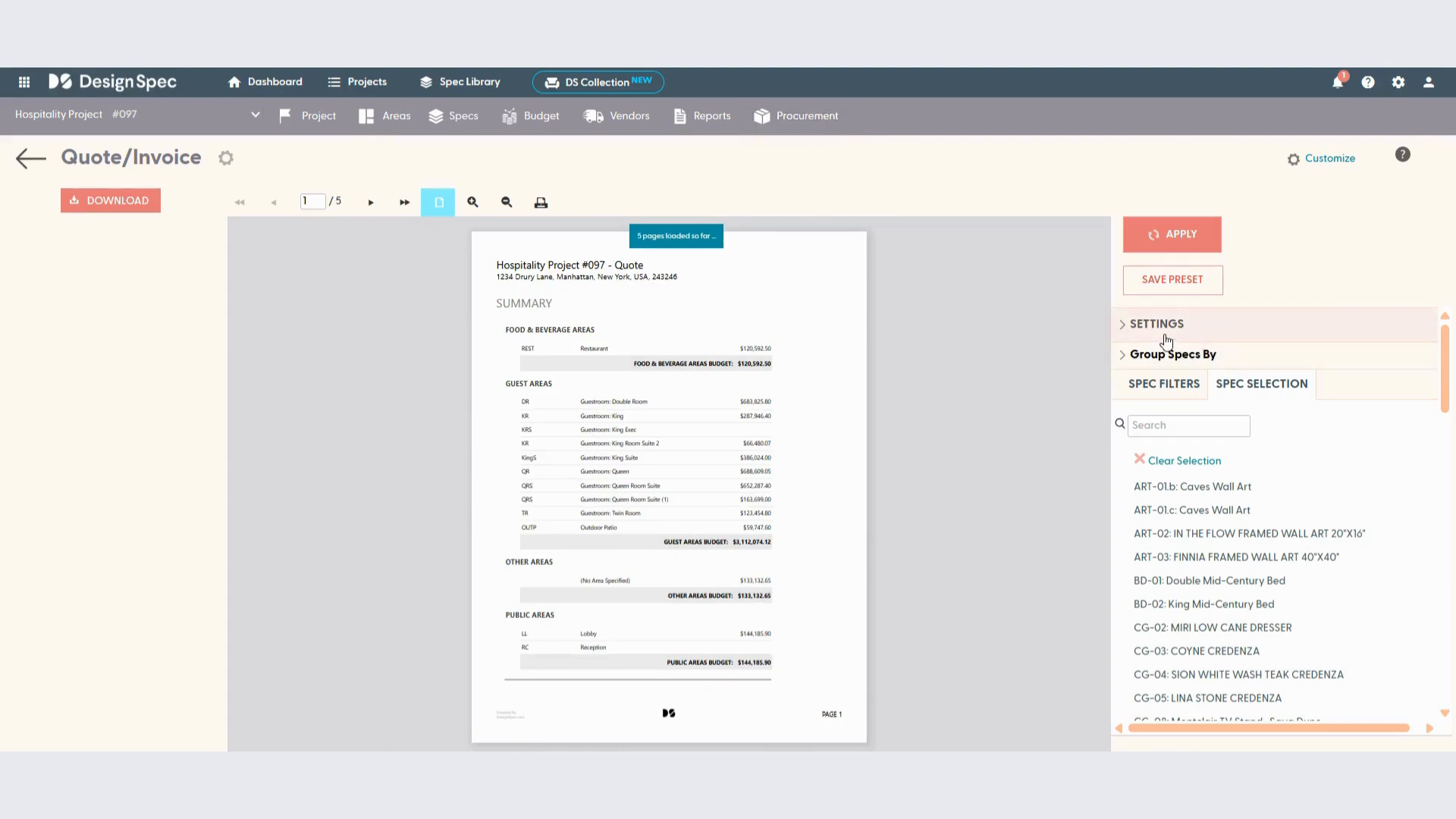
click(1166, 337)
scroll(1364, 475, down, 3)
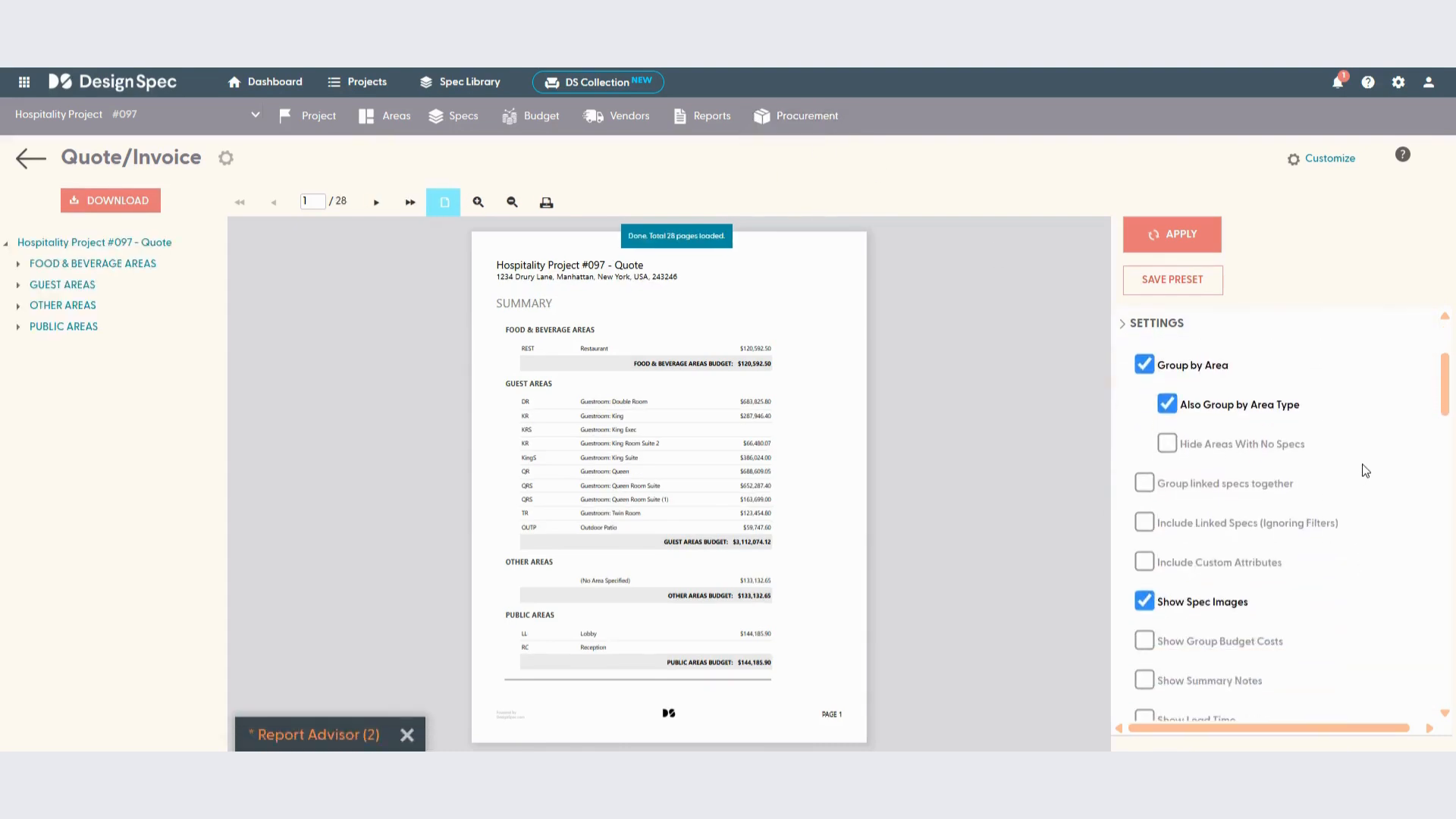
scroll(1364, 471, down, 3)
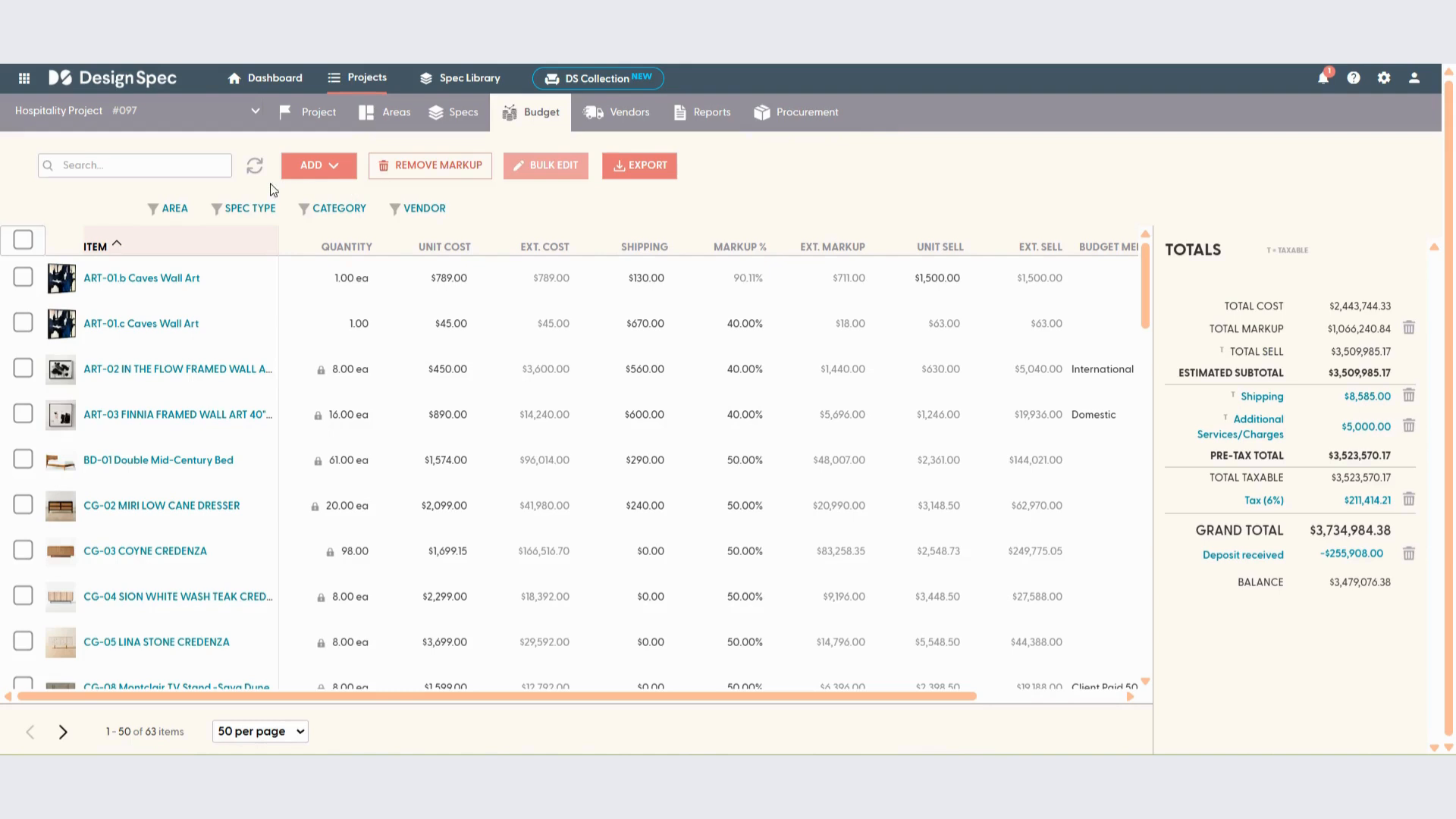
- Filter the project budget to the LL: Lobby area and the Chair spec type
click(176, 211)
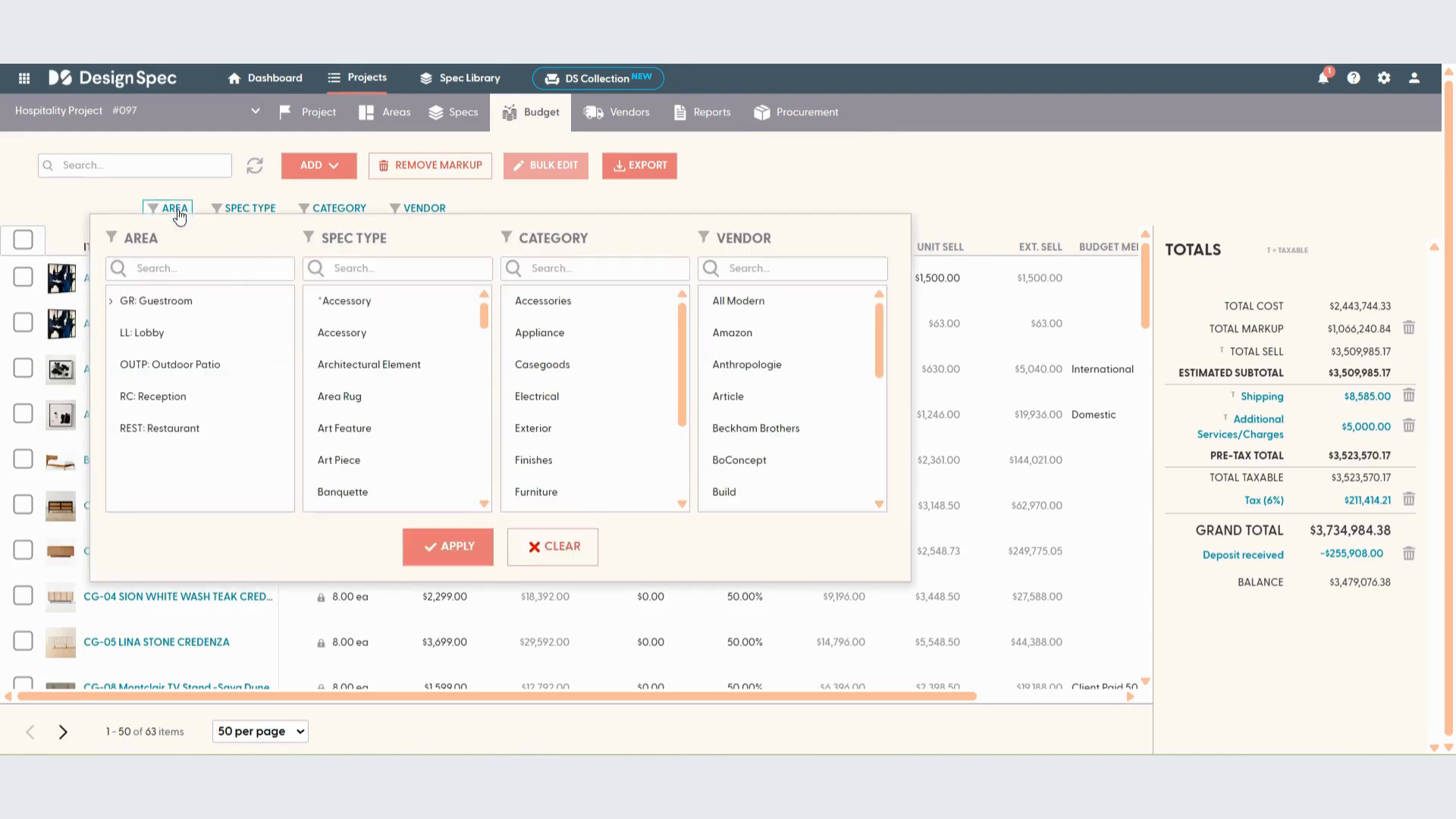
click(159, 332)
scroll(423, 364, down, 4)
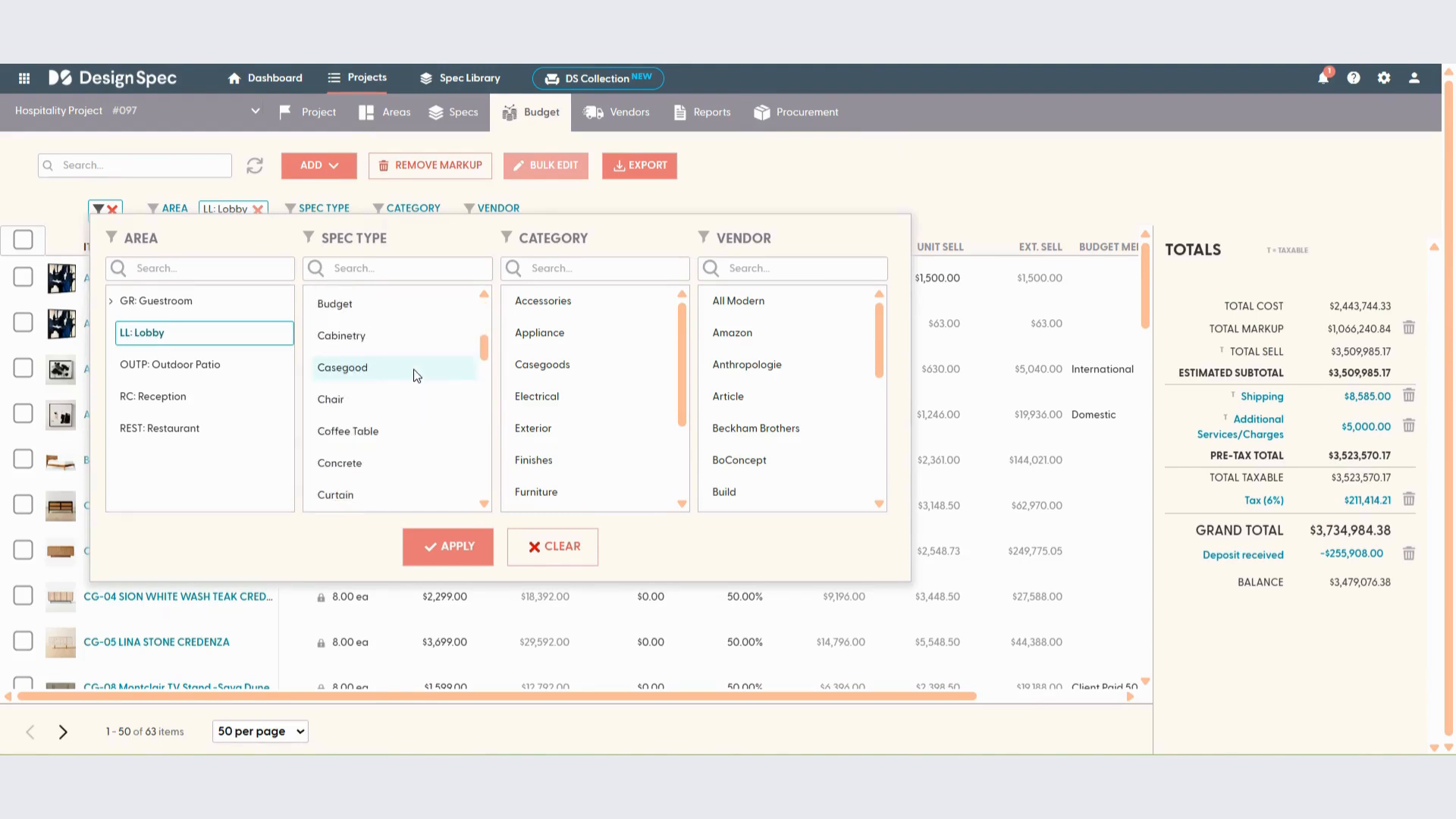
click(328, 401)
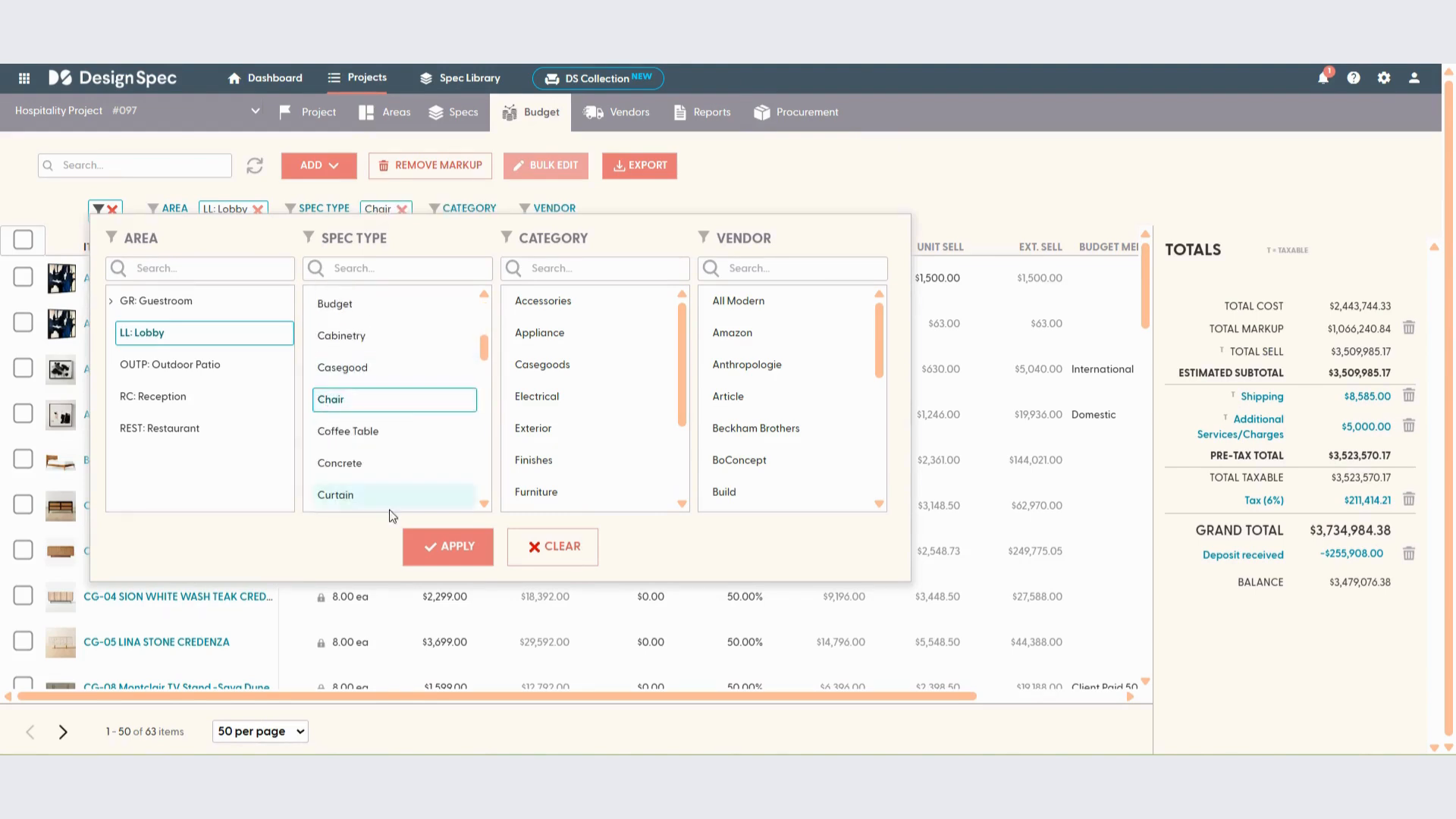
click(446, 548)
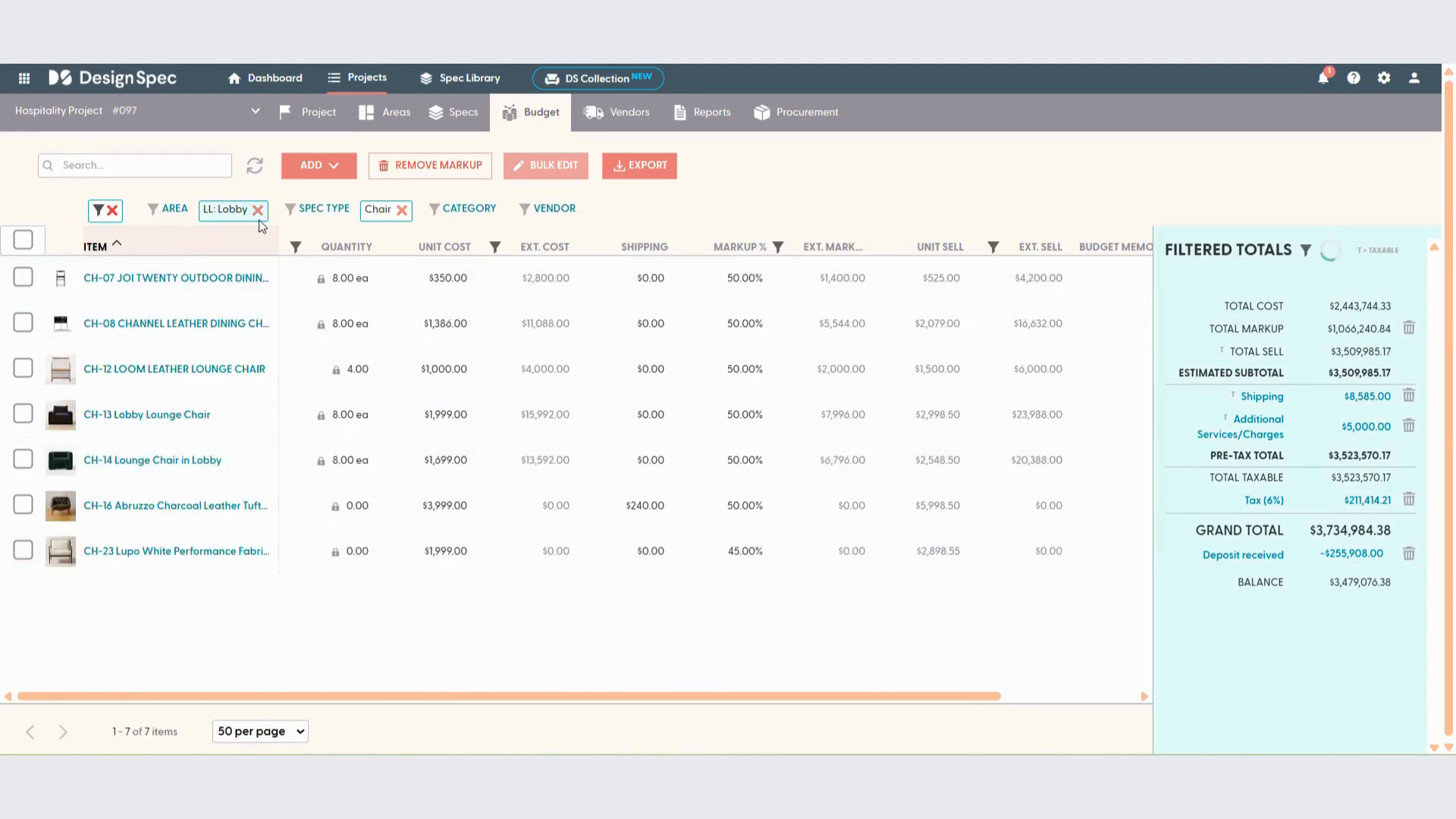
- Remove the Chair and LL: Lobby filters from the budget
click(402, 210)
click(257, 210)
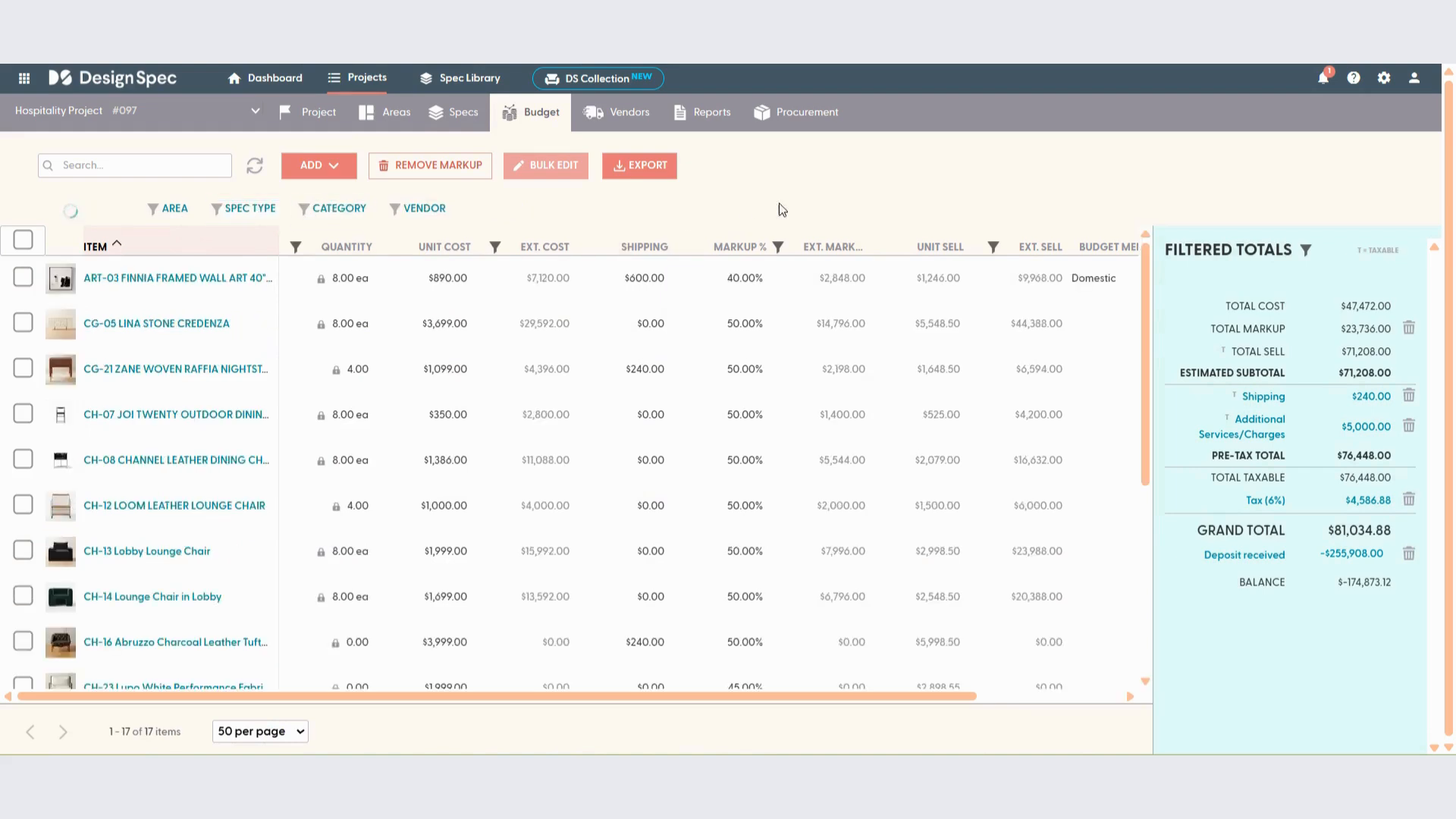
- Start a QuickBooks Estimate export of the budget with tax code GST (5%) for taxable items and Exempt for non-taxable items
click(649, 167)
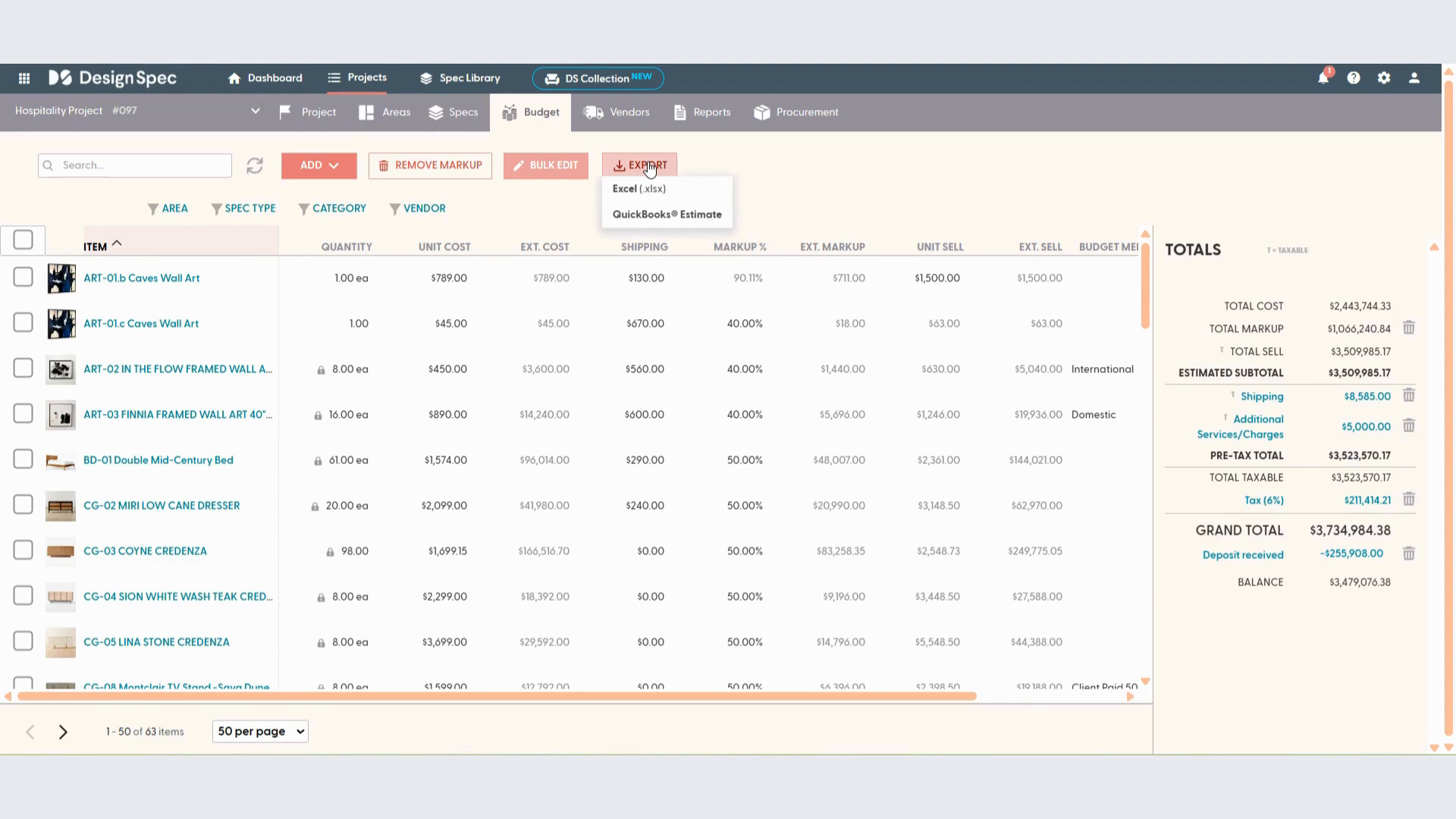
click(634, 215)
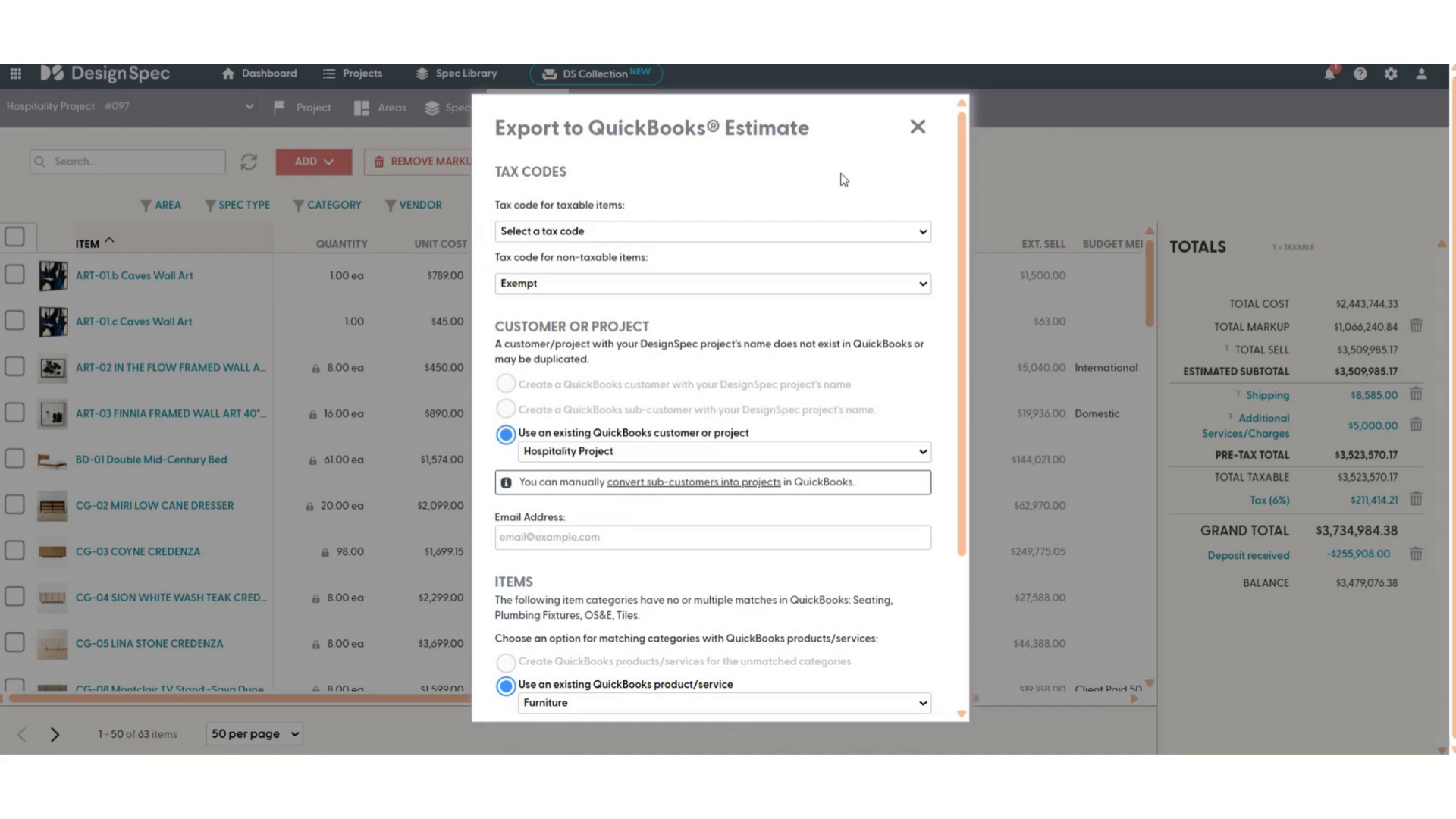
click(519, 234)
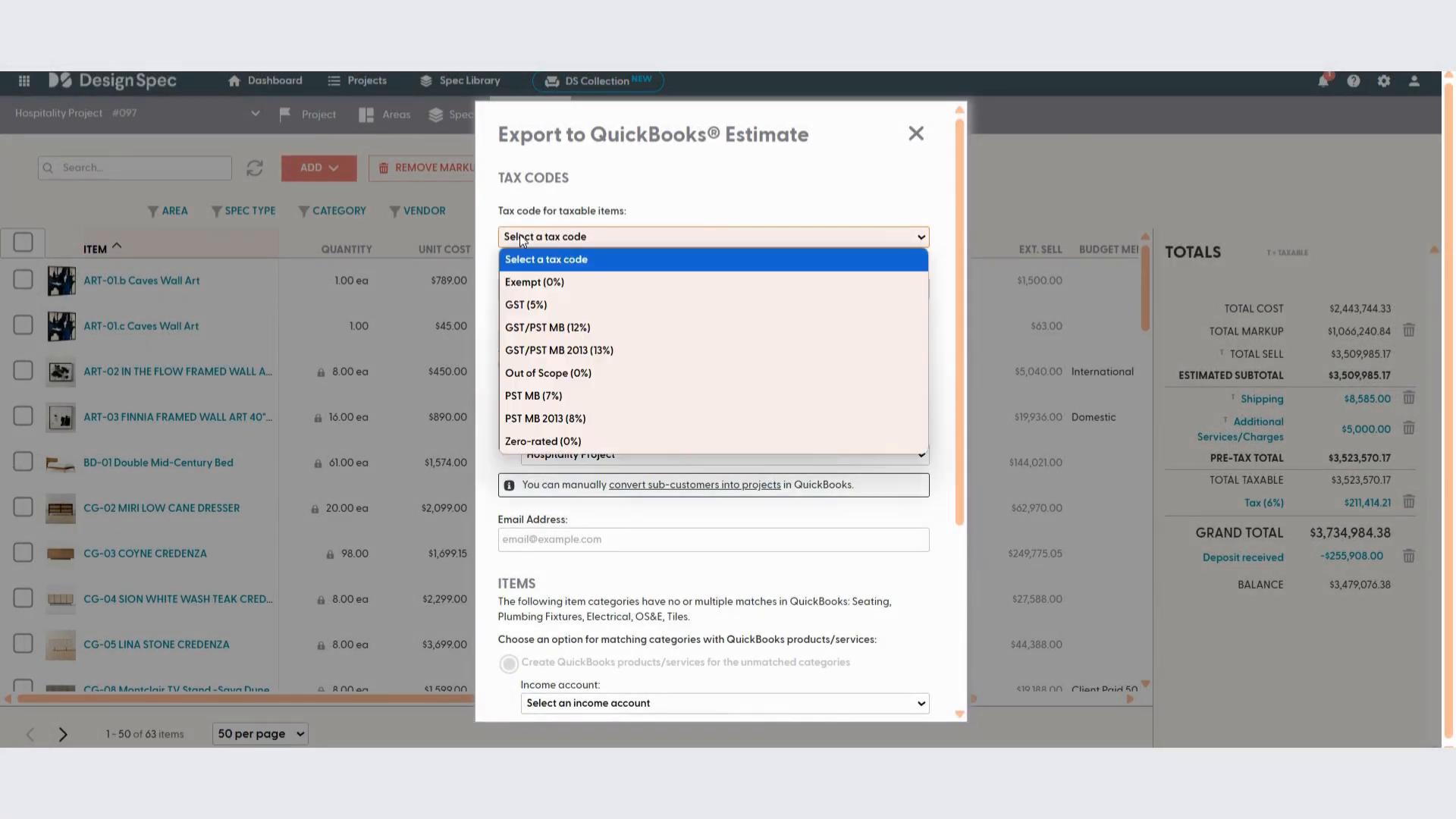
click(532, 306)
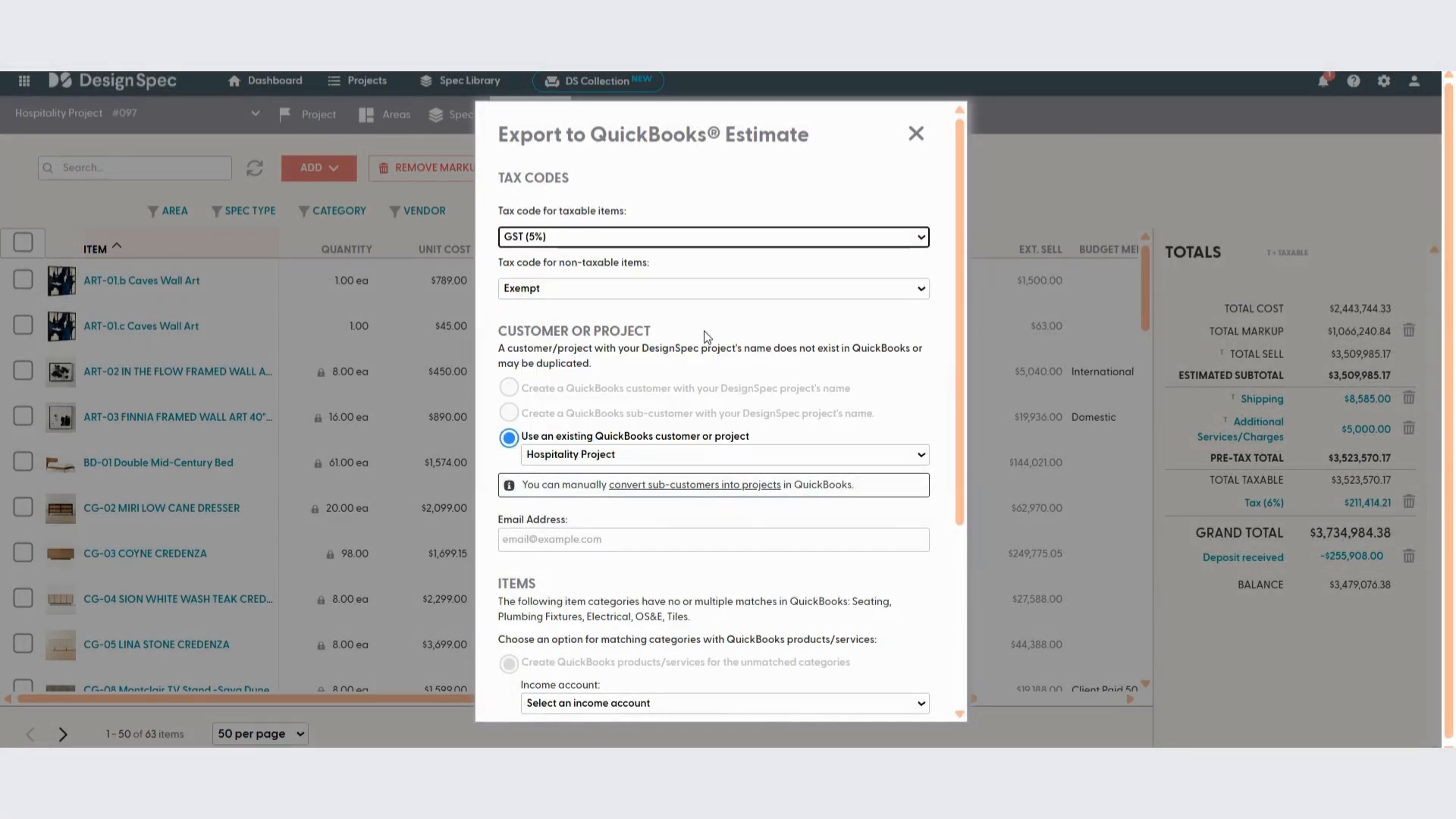
click(655, 293)
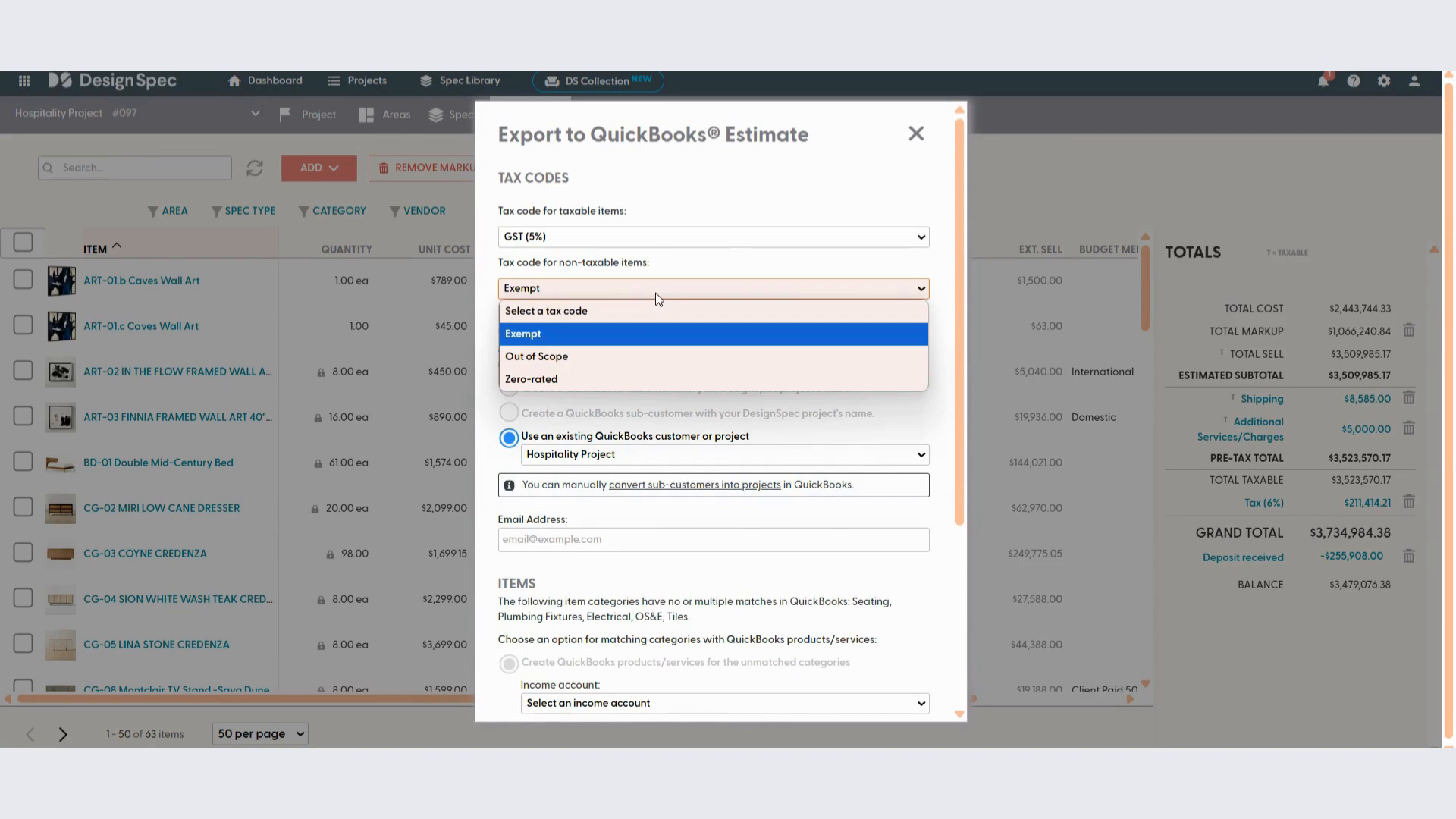
click(549, 341)
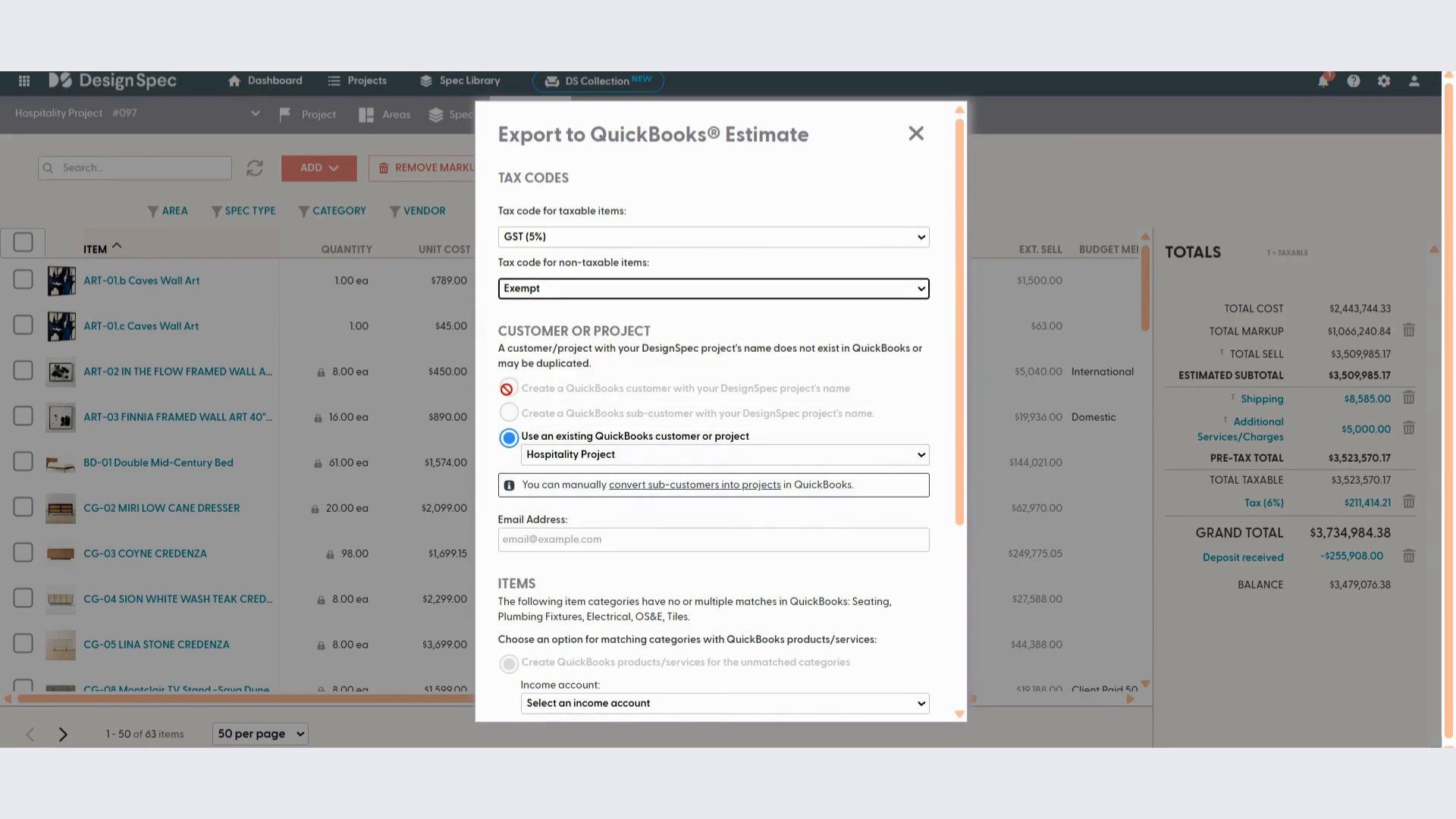
- Use the existing QuickBooks customer or project Hospitality Project for the estimate
click(607, 457)
click(607, 458)
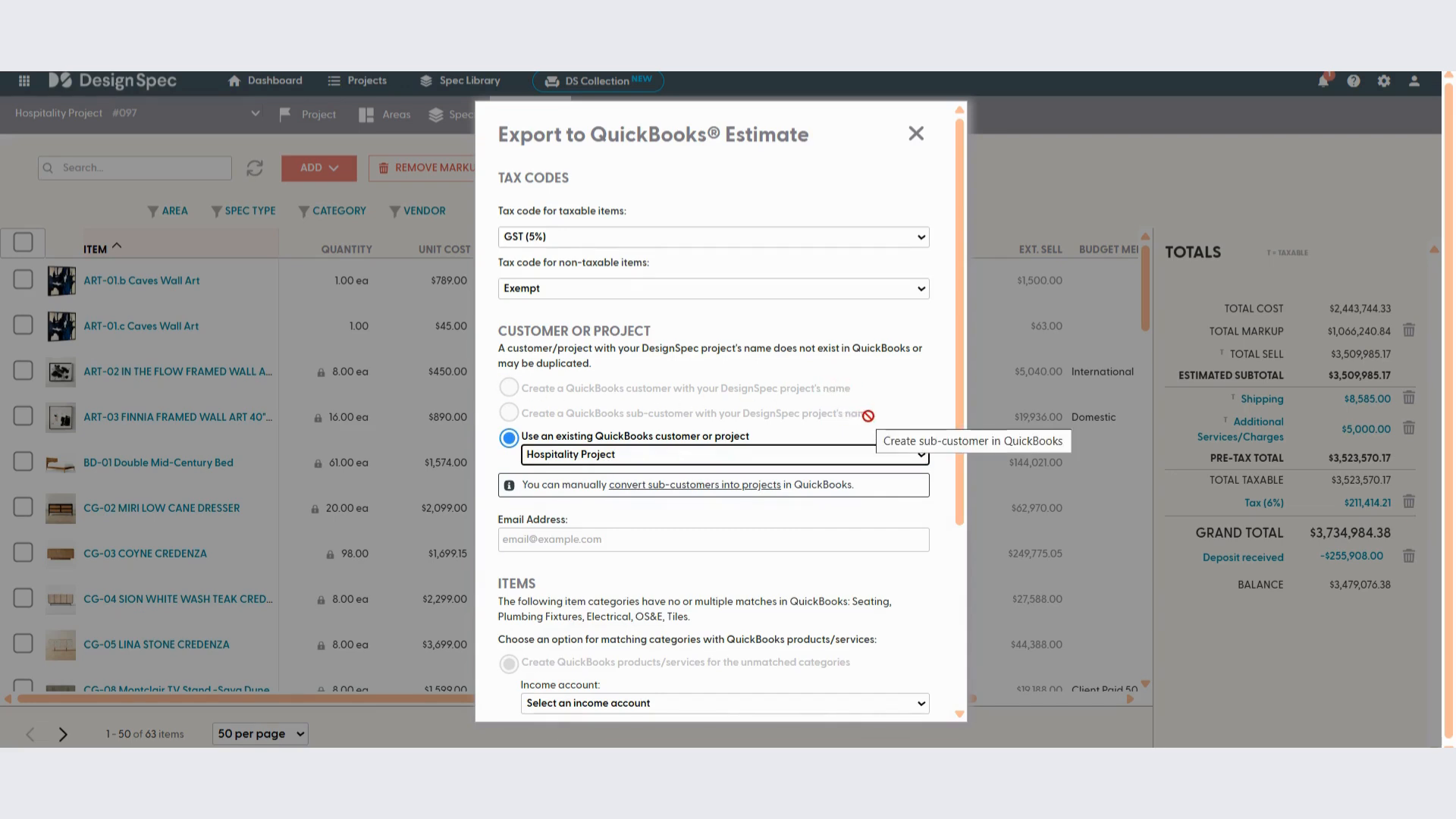
- Set the income account for the unmatched categories' new QuickBooks products/services to Sales
scroll(869, 414, down, 4)
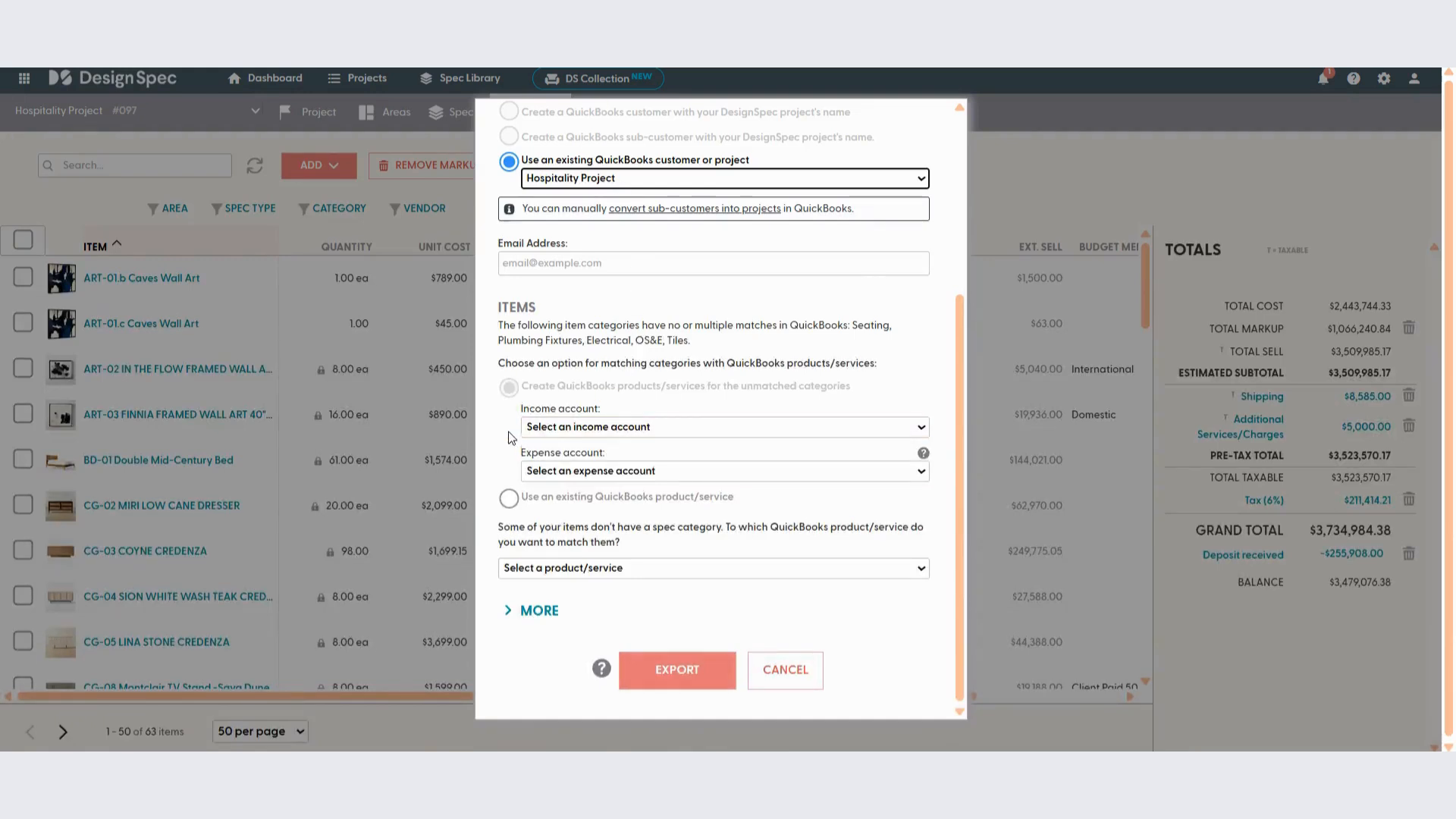
click(556, 429)
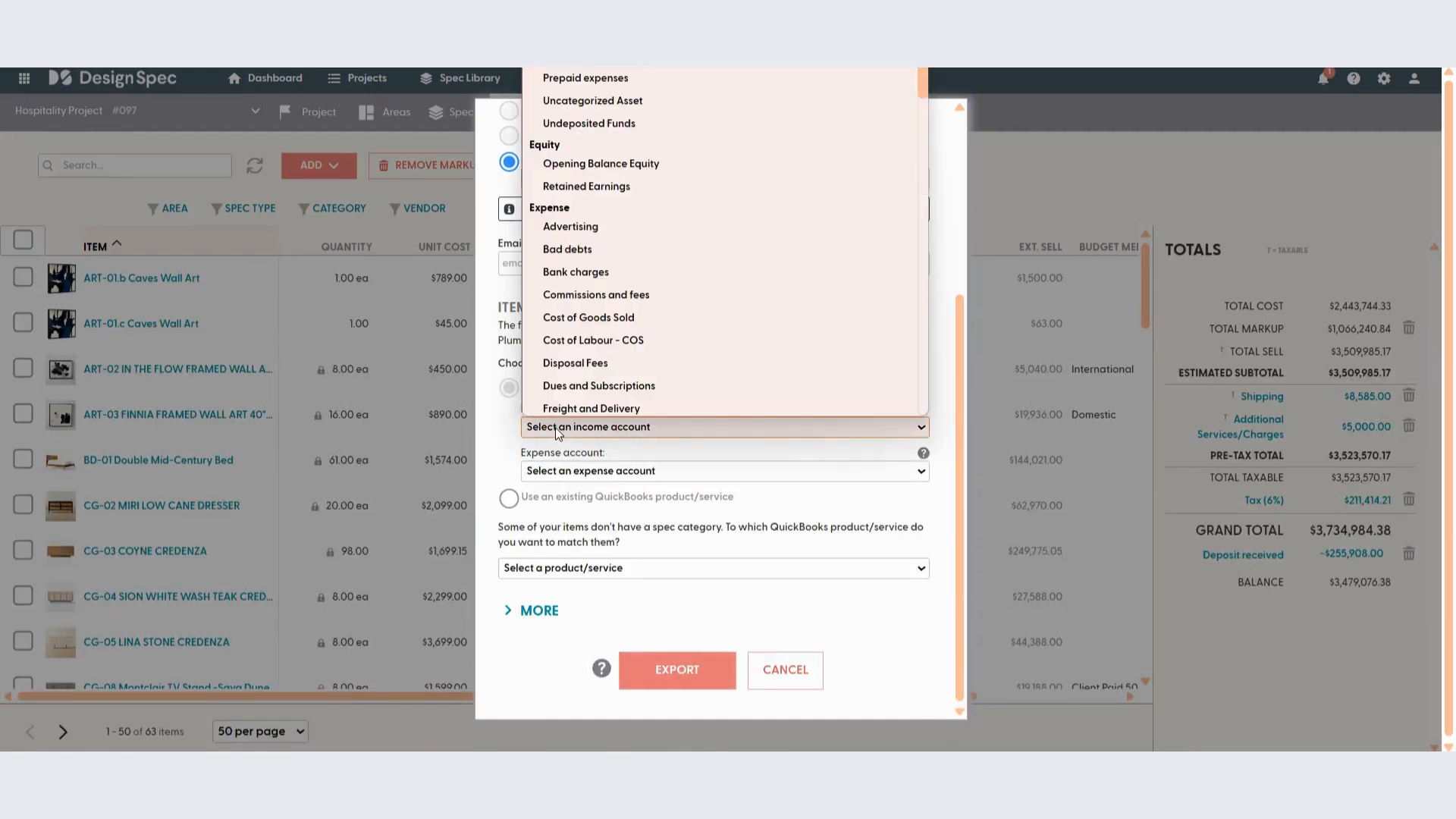
scroll(683, 264, down, 3)
scroll(858, 276, down, 5)
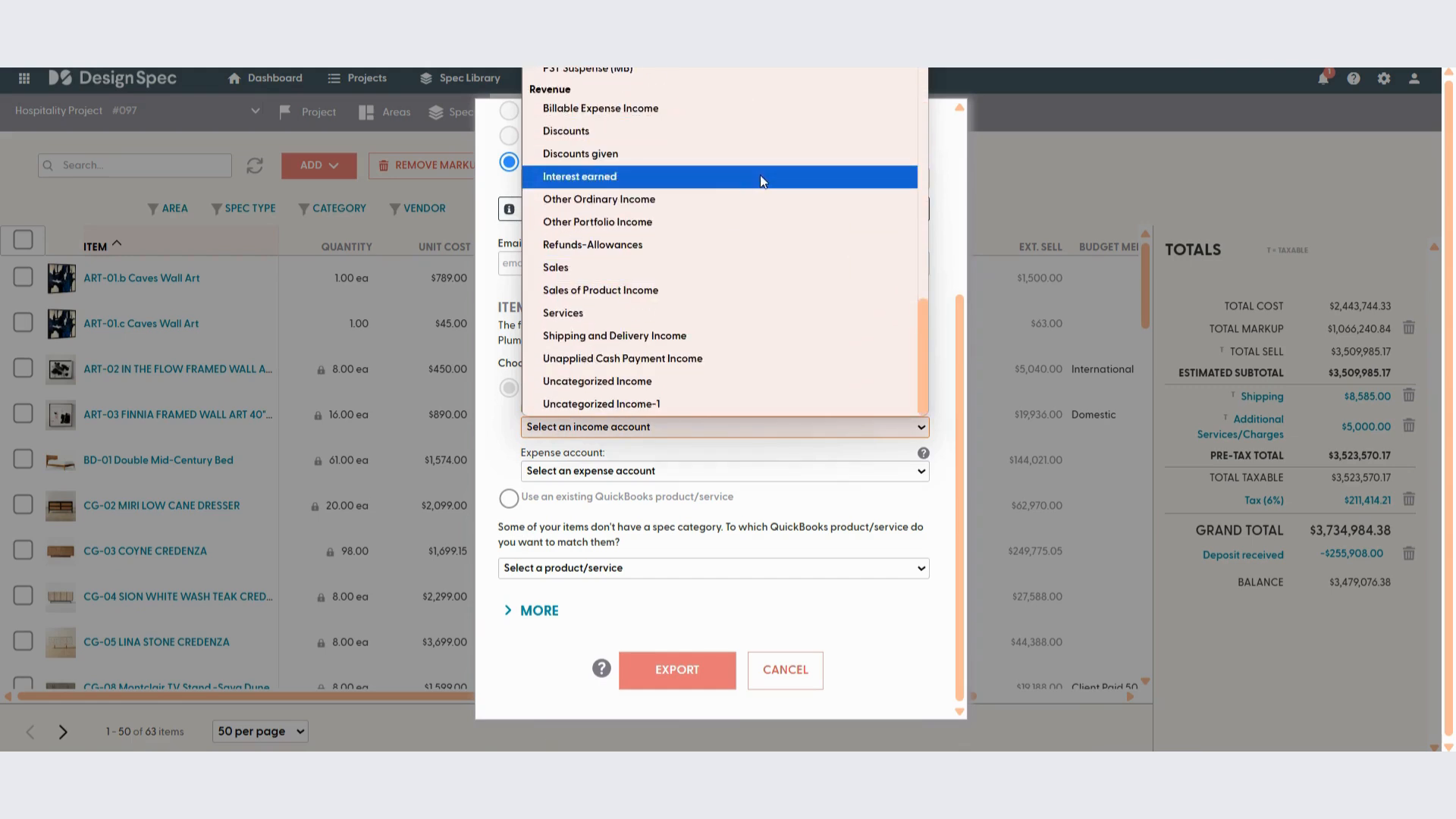
click(651, 267)
- Set the expense account for the unmatched categories' new QuickBooks products/services to Supplies
click(553, 473)
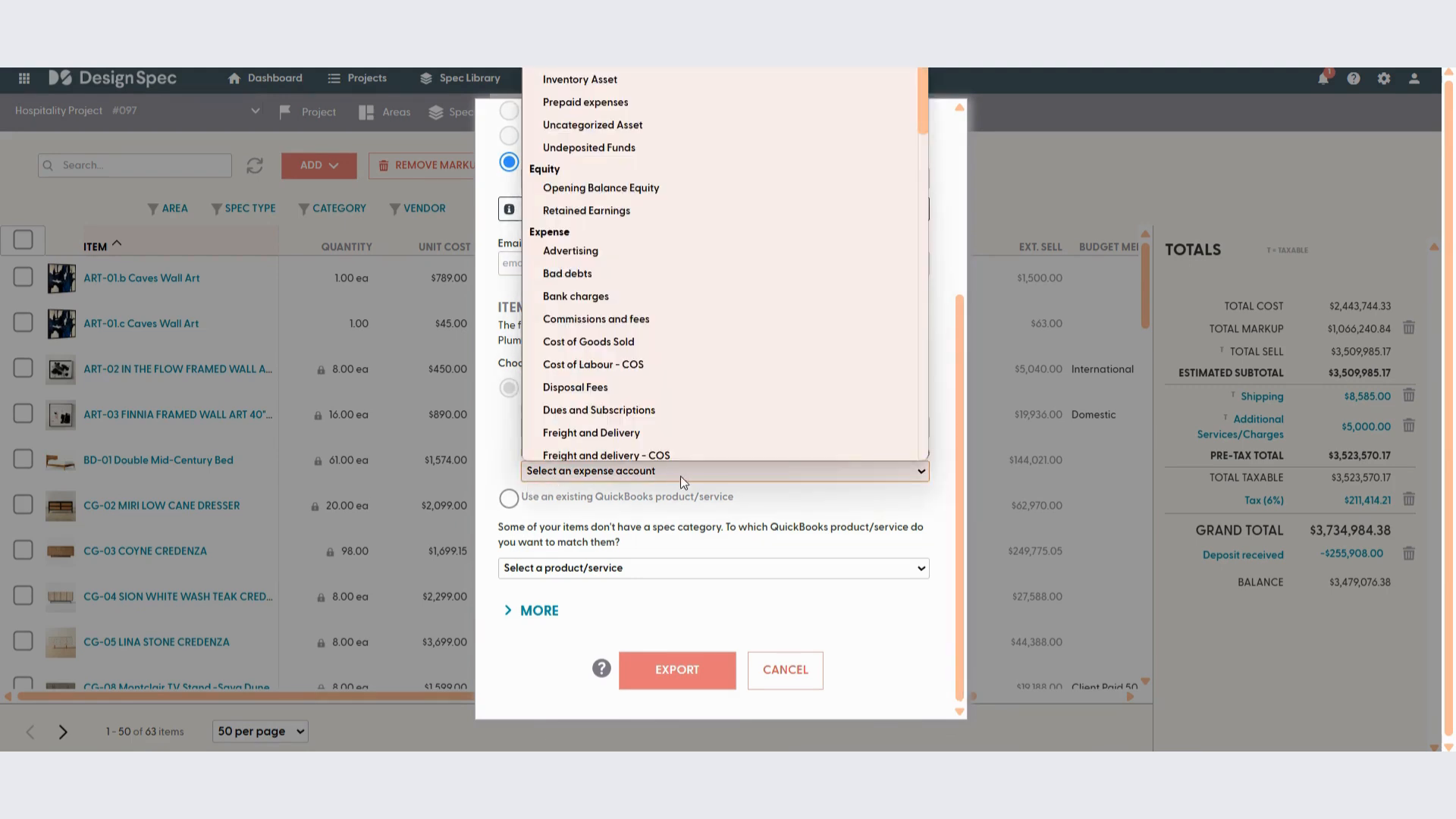
scroll(622, 326, down, 1)
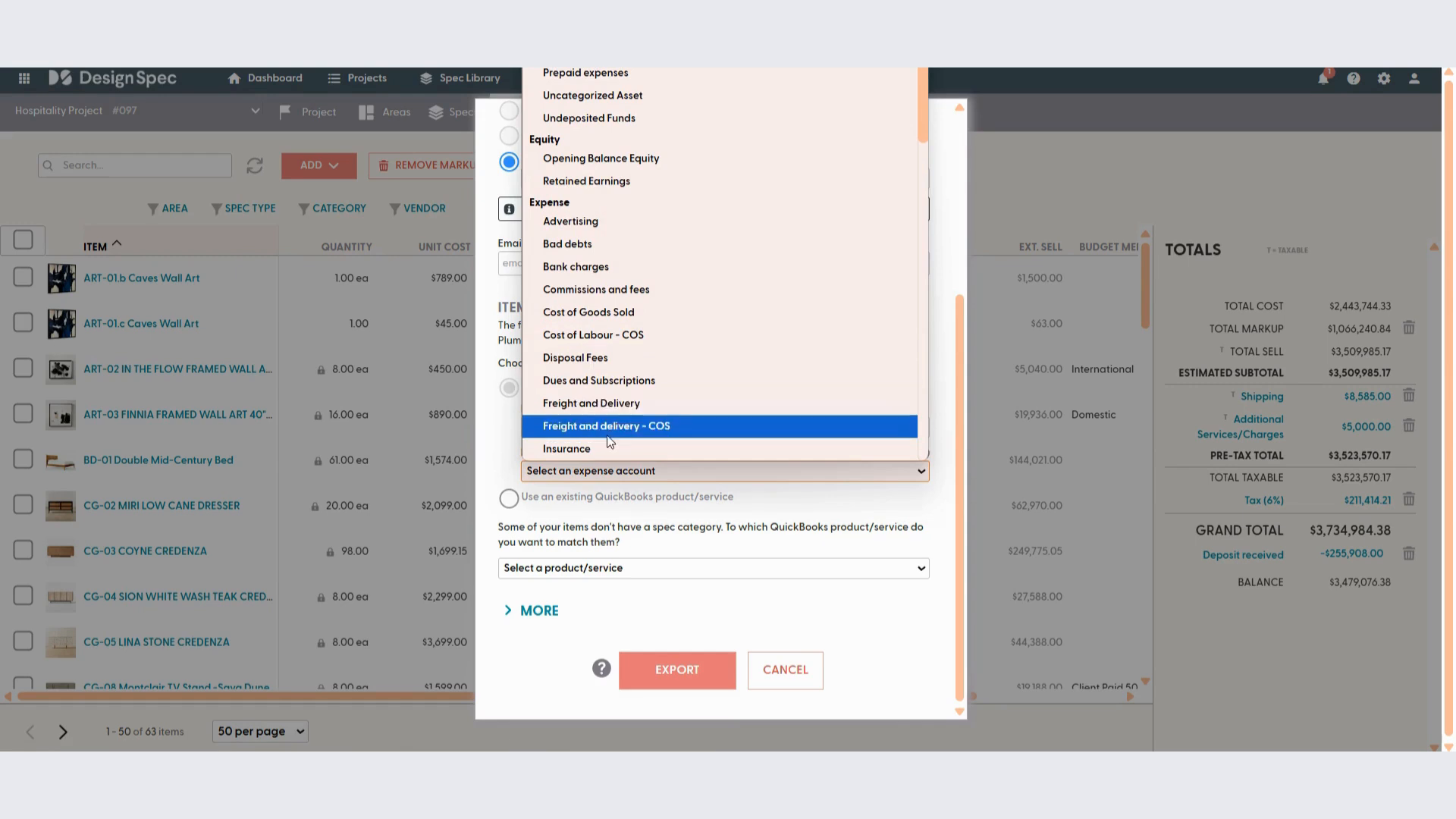
scroll(619, 335, down, 3)
scroll(622, 341, down, 5)
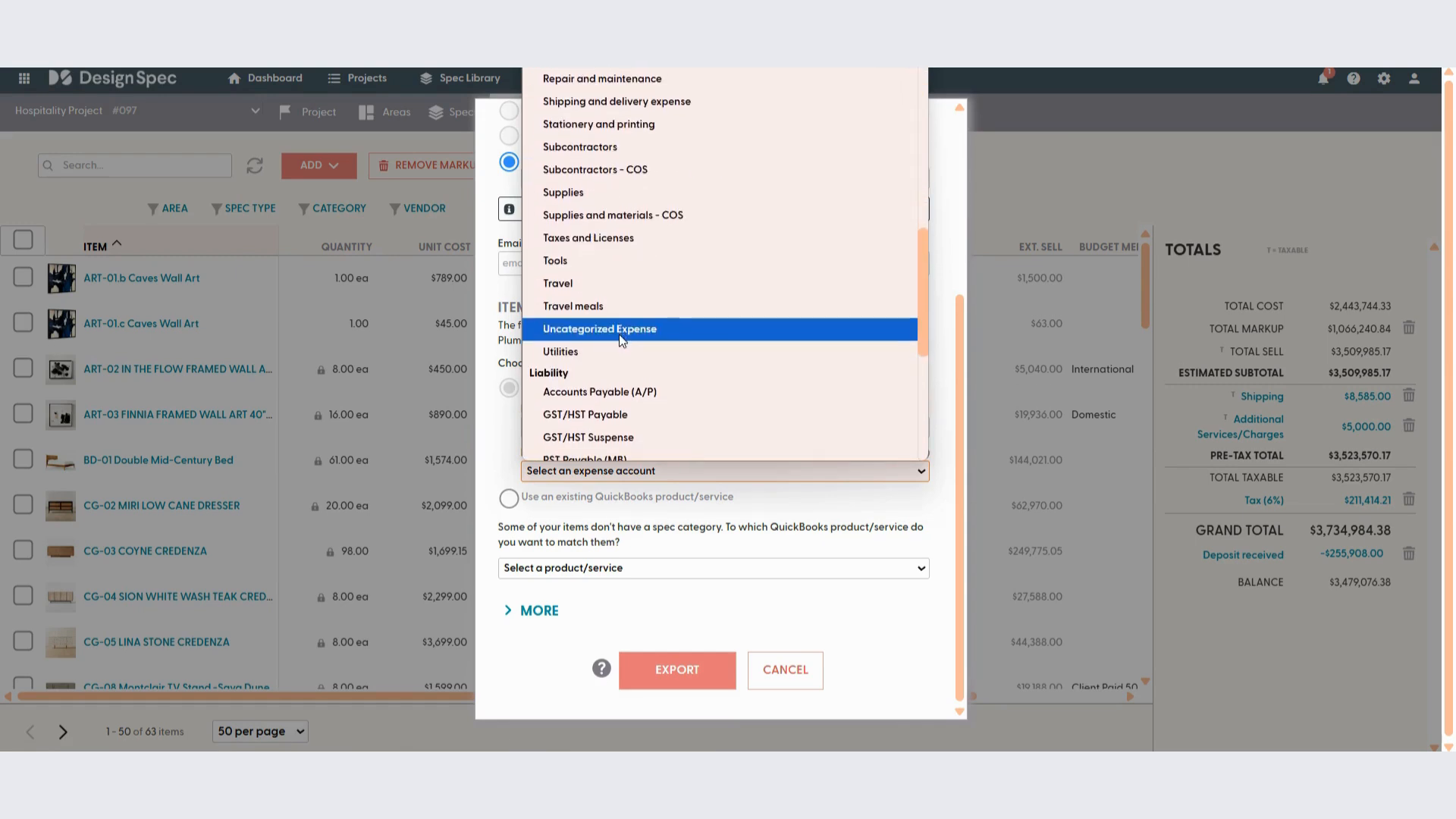
click(595, 191)
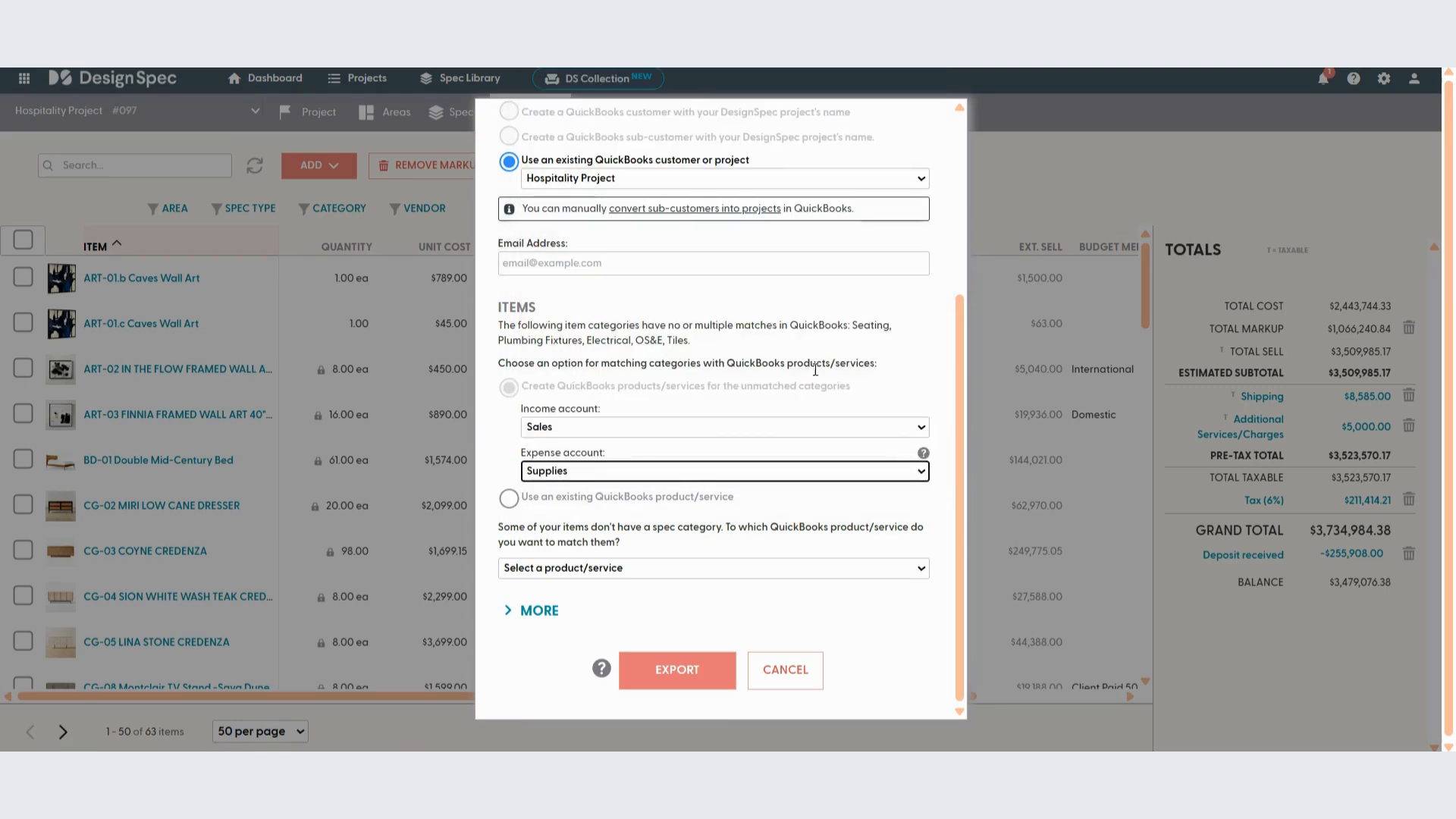
- Match items without a spec category to the Furniture product/service and expand the additional export options
click(634, 569)
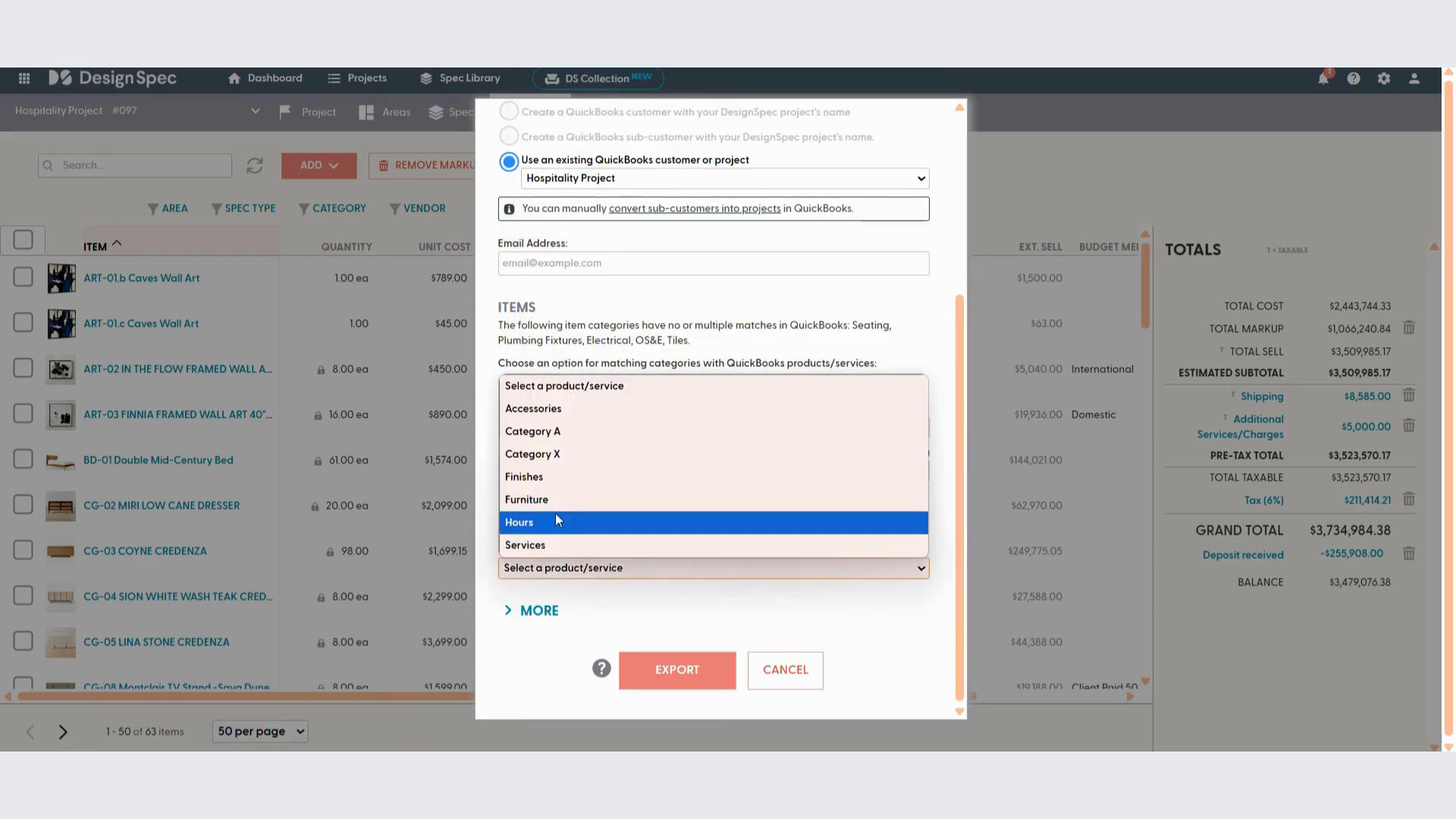
click(540, 500)
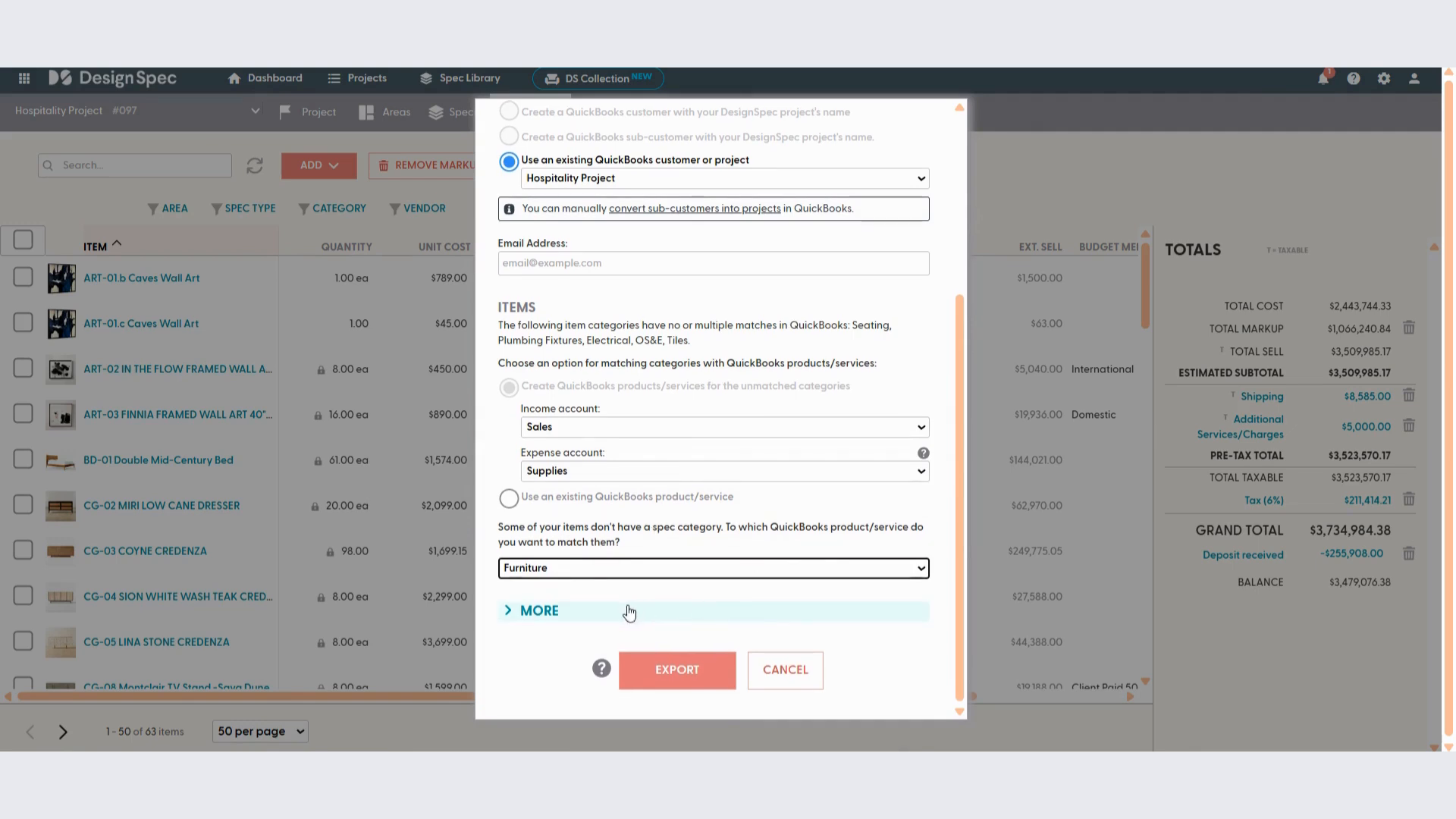
click(539, 618)
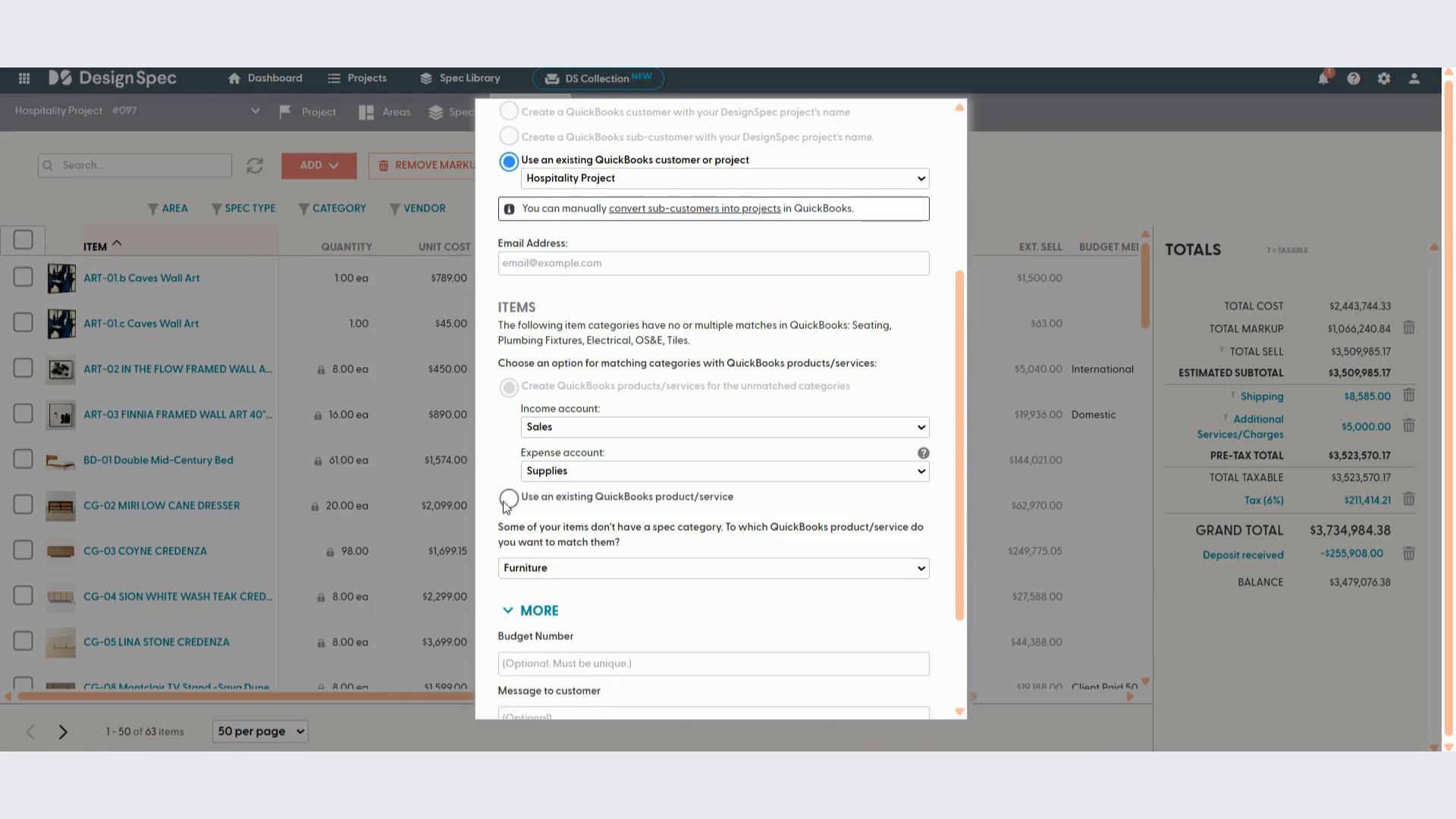
- Switch the unmatched item categories to using an existing QuickBooks product/service, without choosing a specific one
click(576, 497)
click(613, 428)
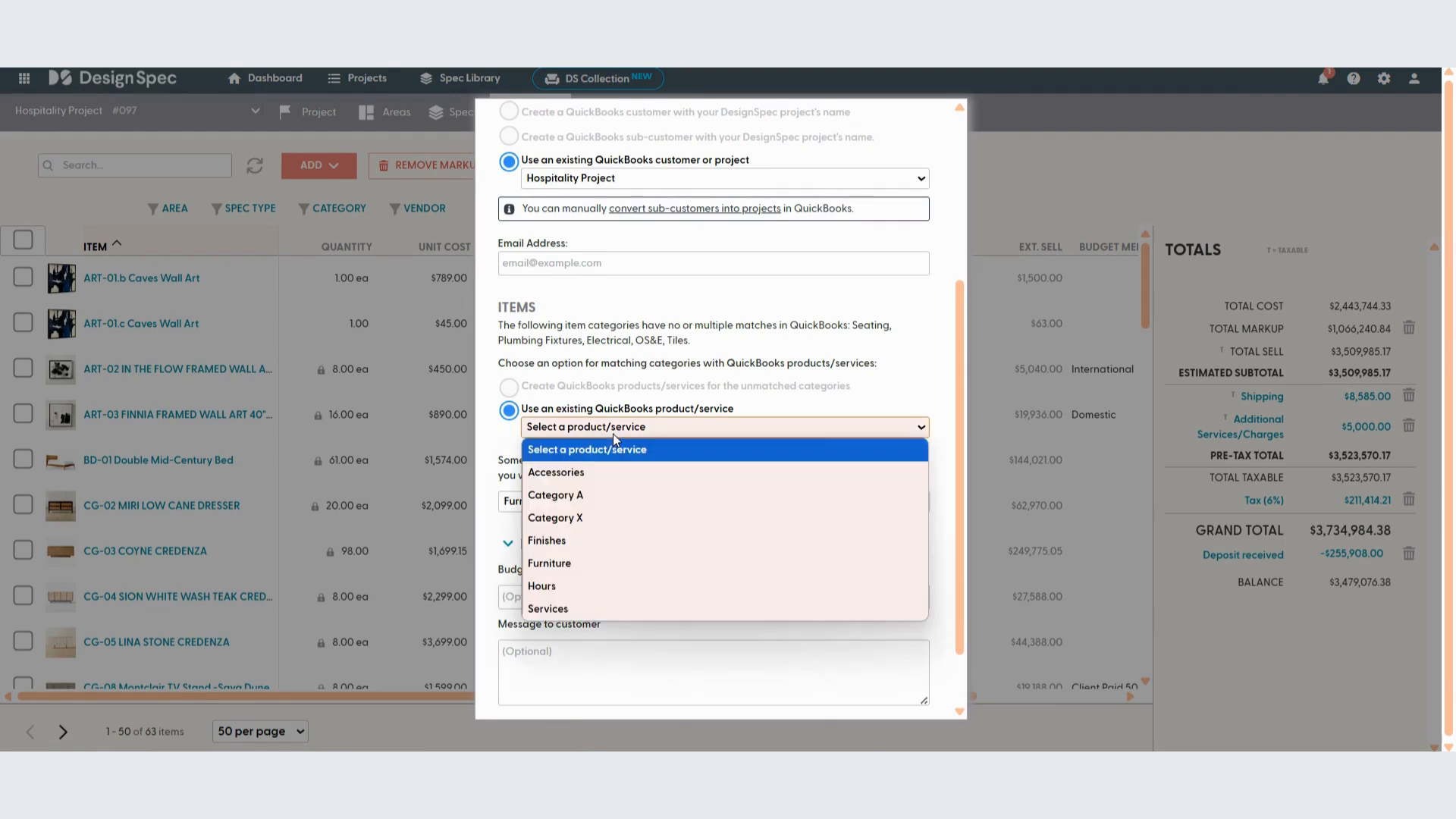
click(613, 431)
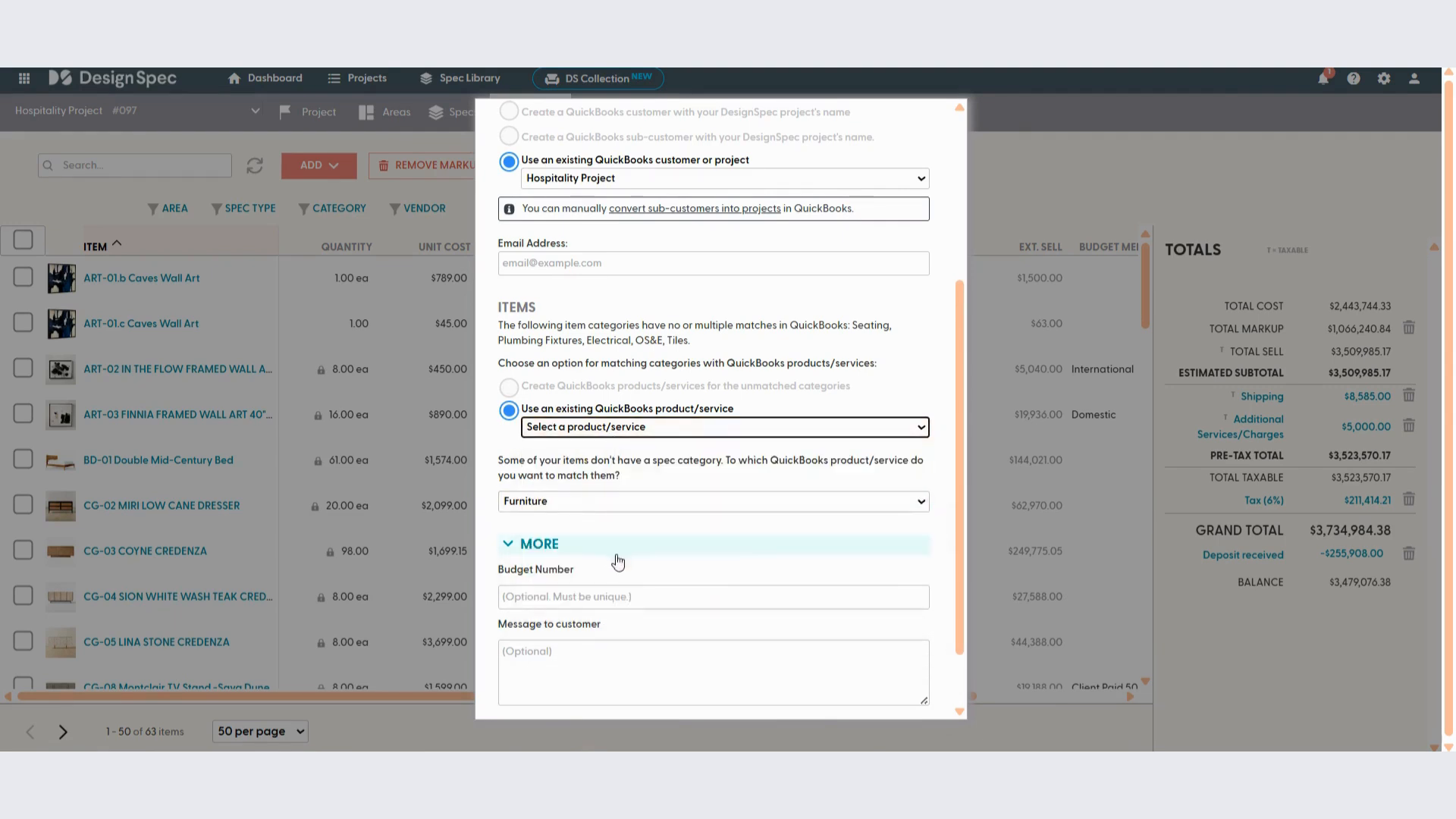
scroll(641, 543, down, 1)
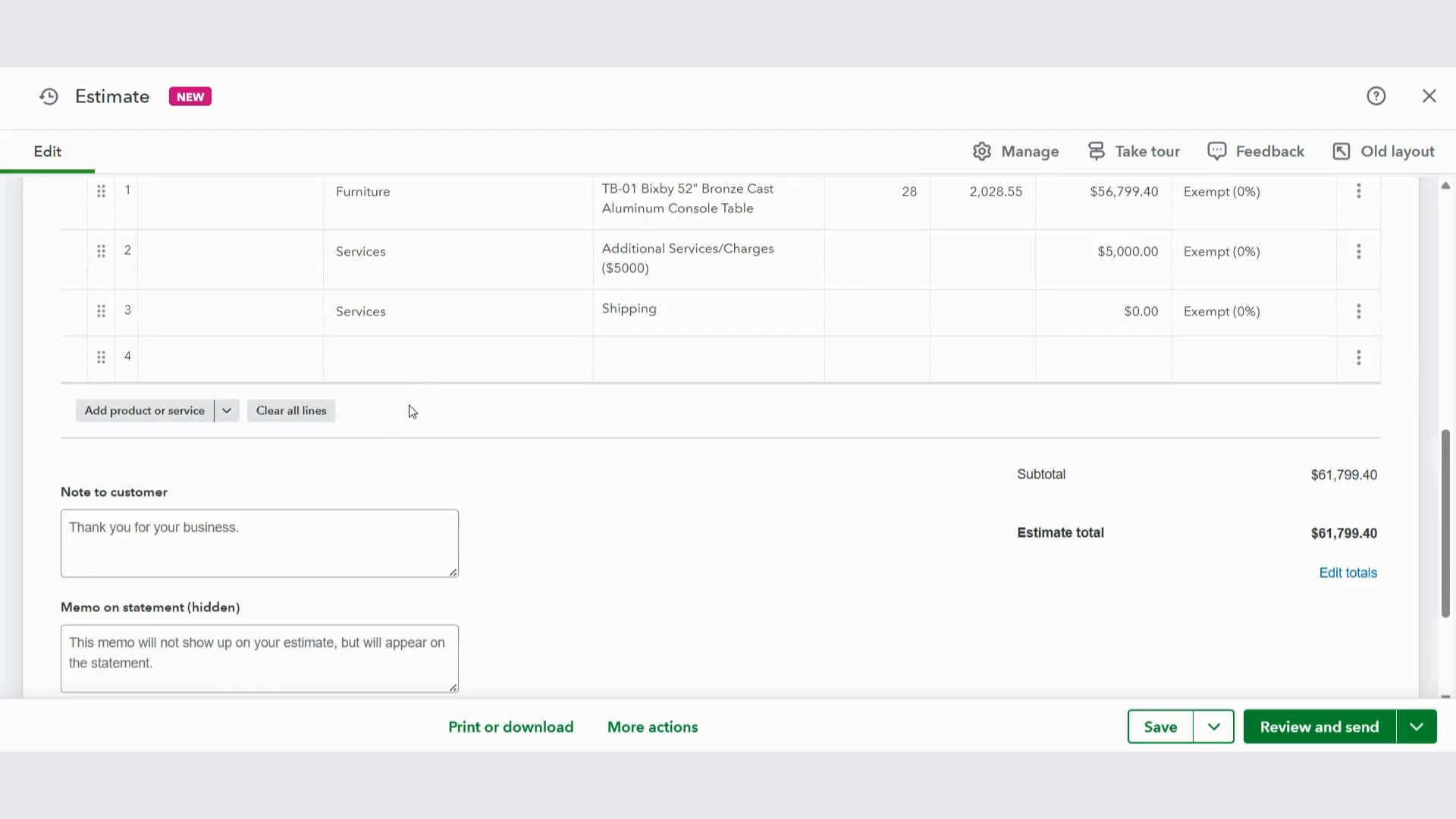
- Examine the Furniture, additional services and shipping lines of the estimate in QuickBooks
click(409, 303)
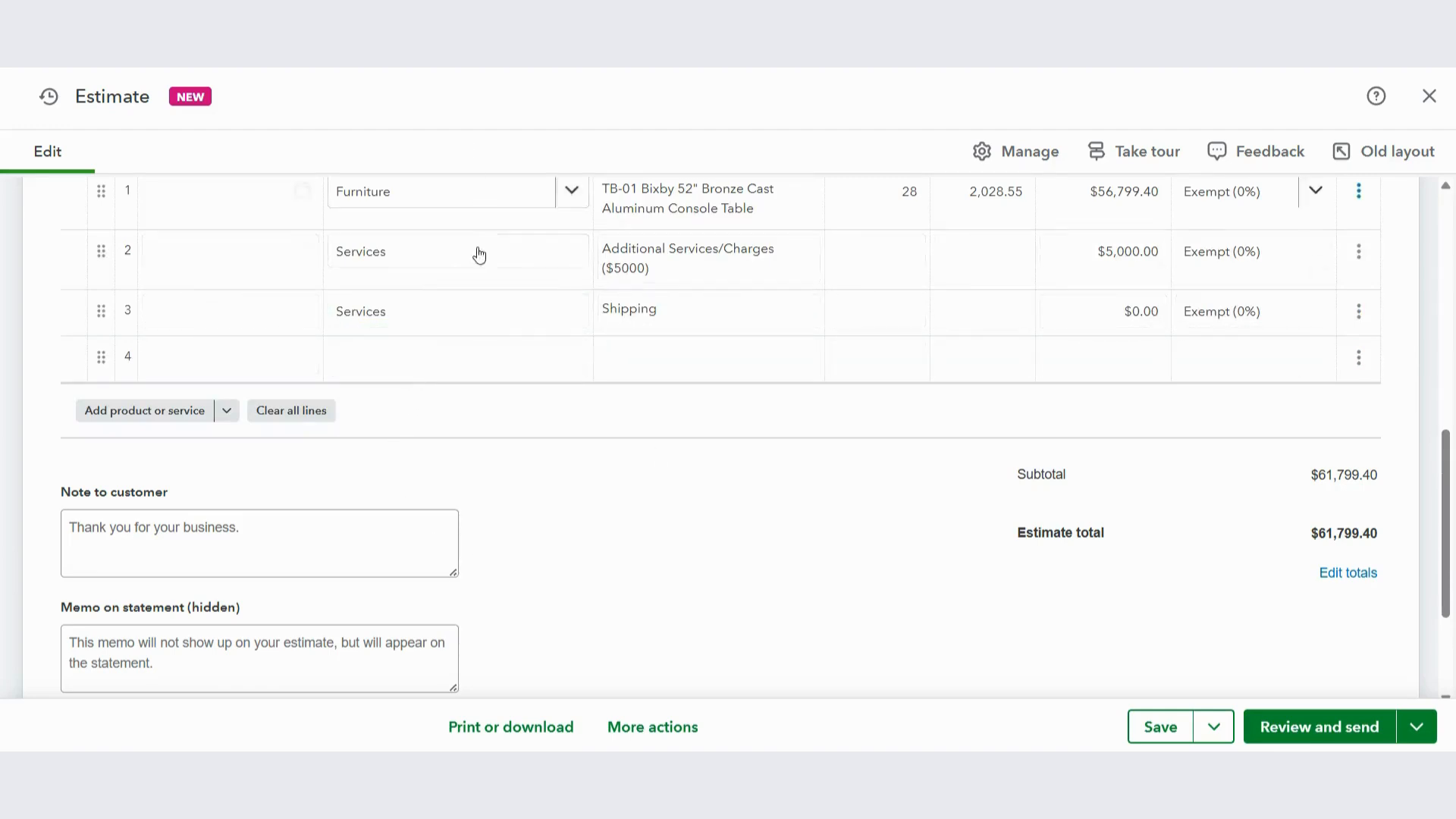
scroll(476, 258, up, 3)
click(437, 494)
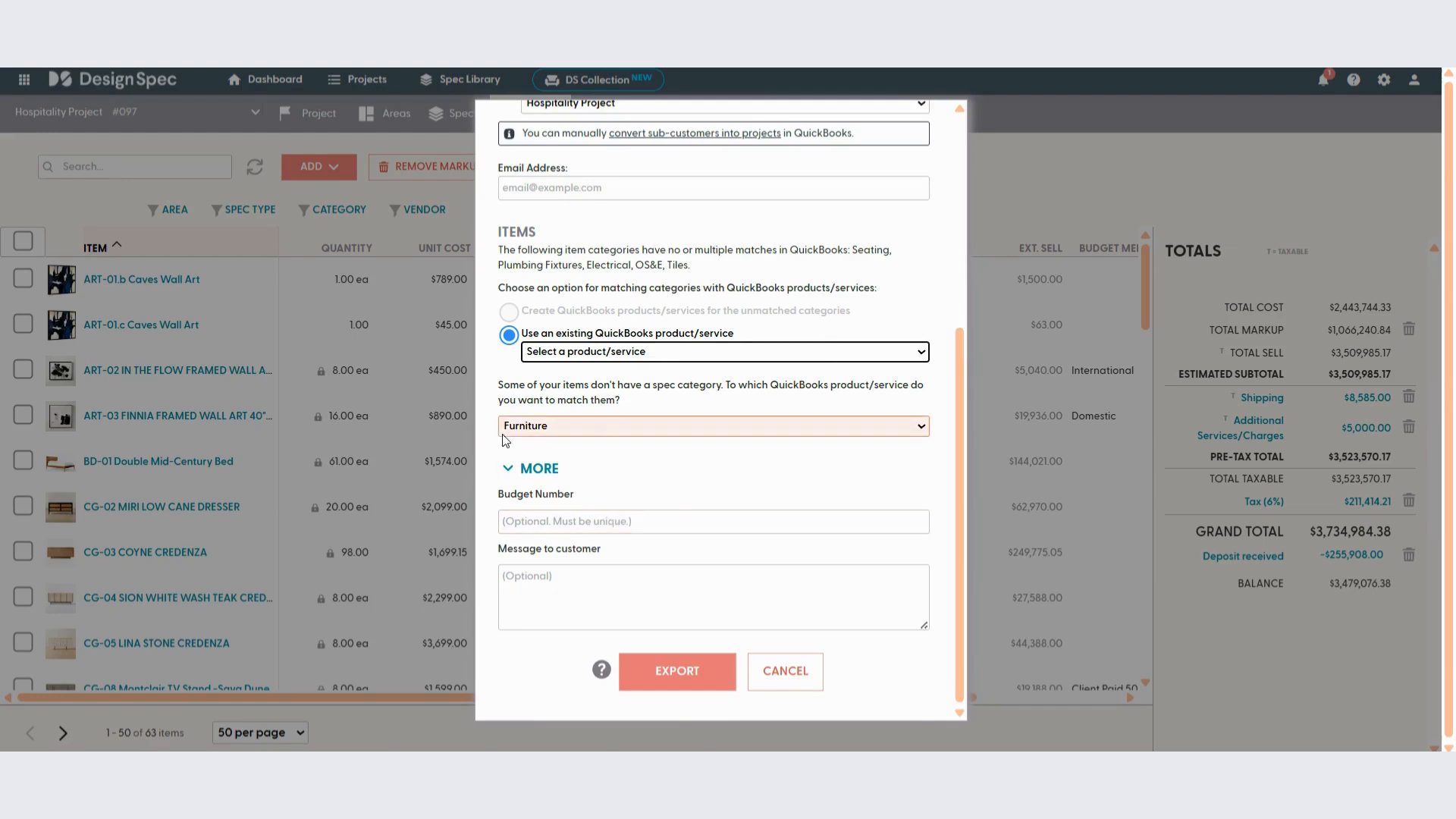
- Enter a unique budget number, leave the message to the customer empty, and export the budget to QuickBooks
click(534, 521)
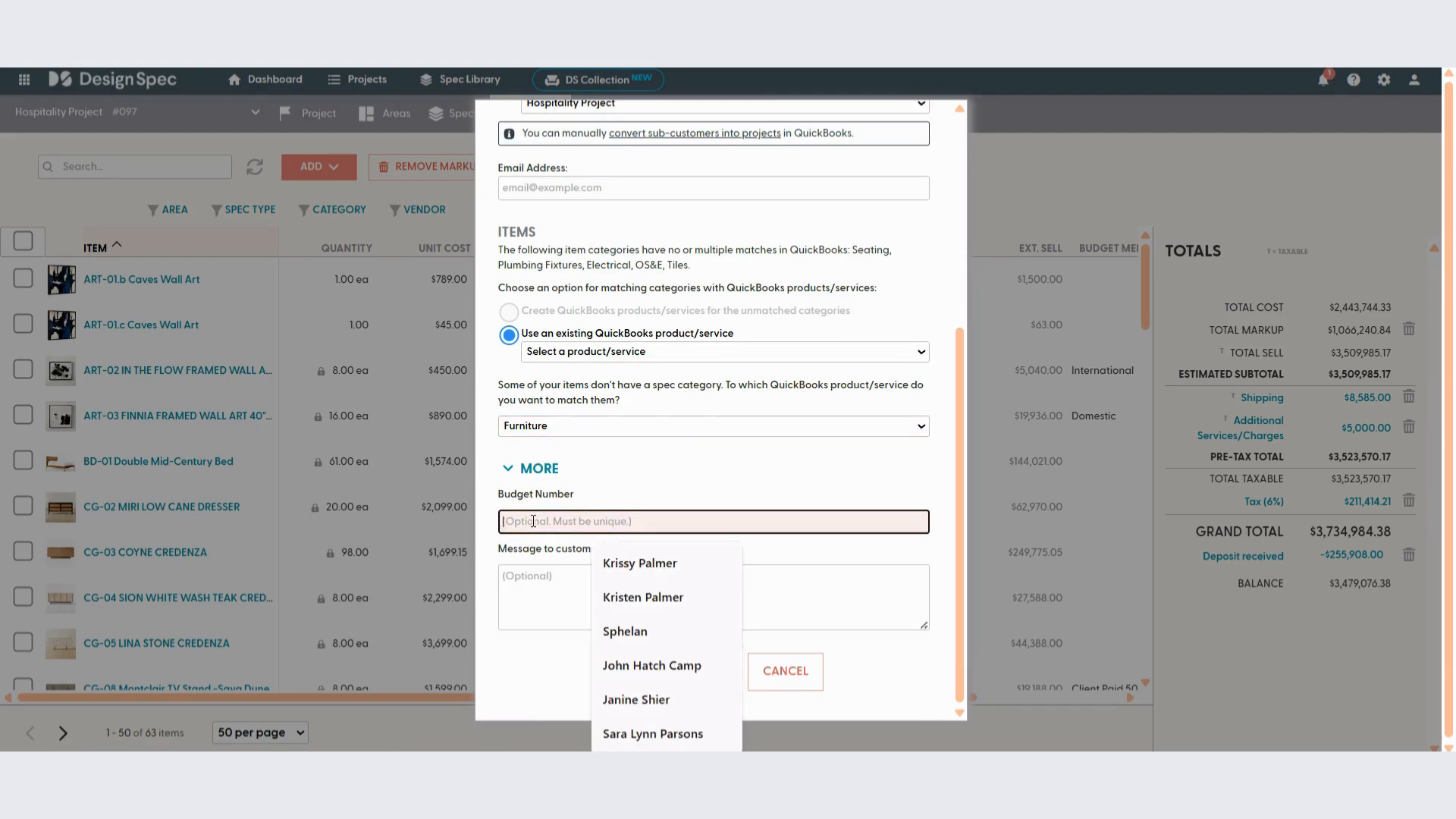
text(234325342)
click(558, 584)
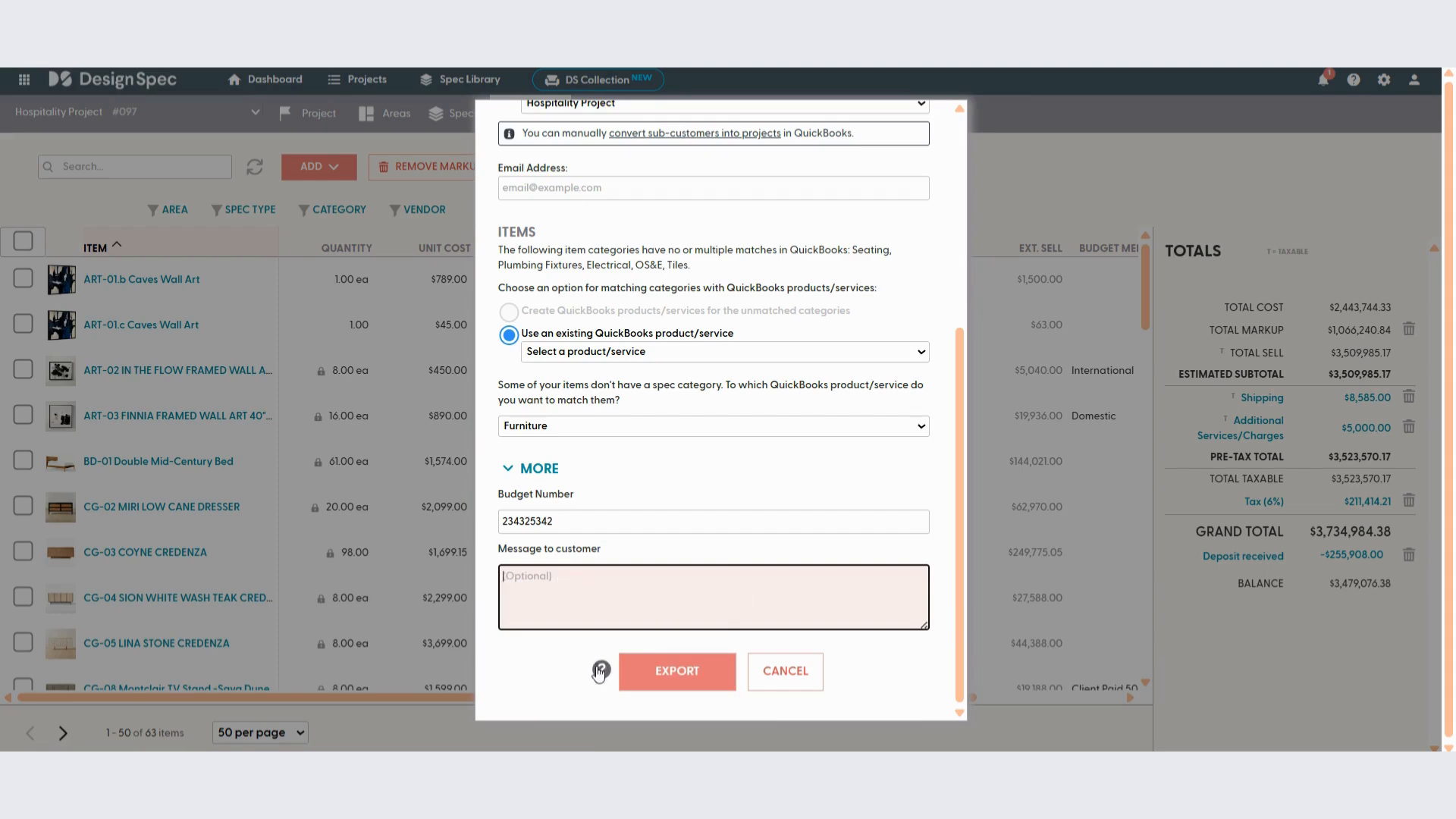
click(698, 678)
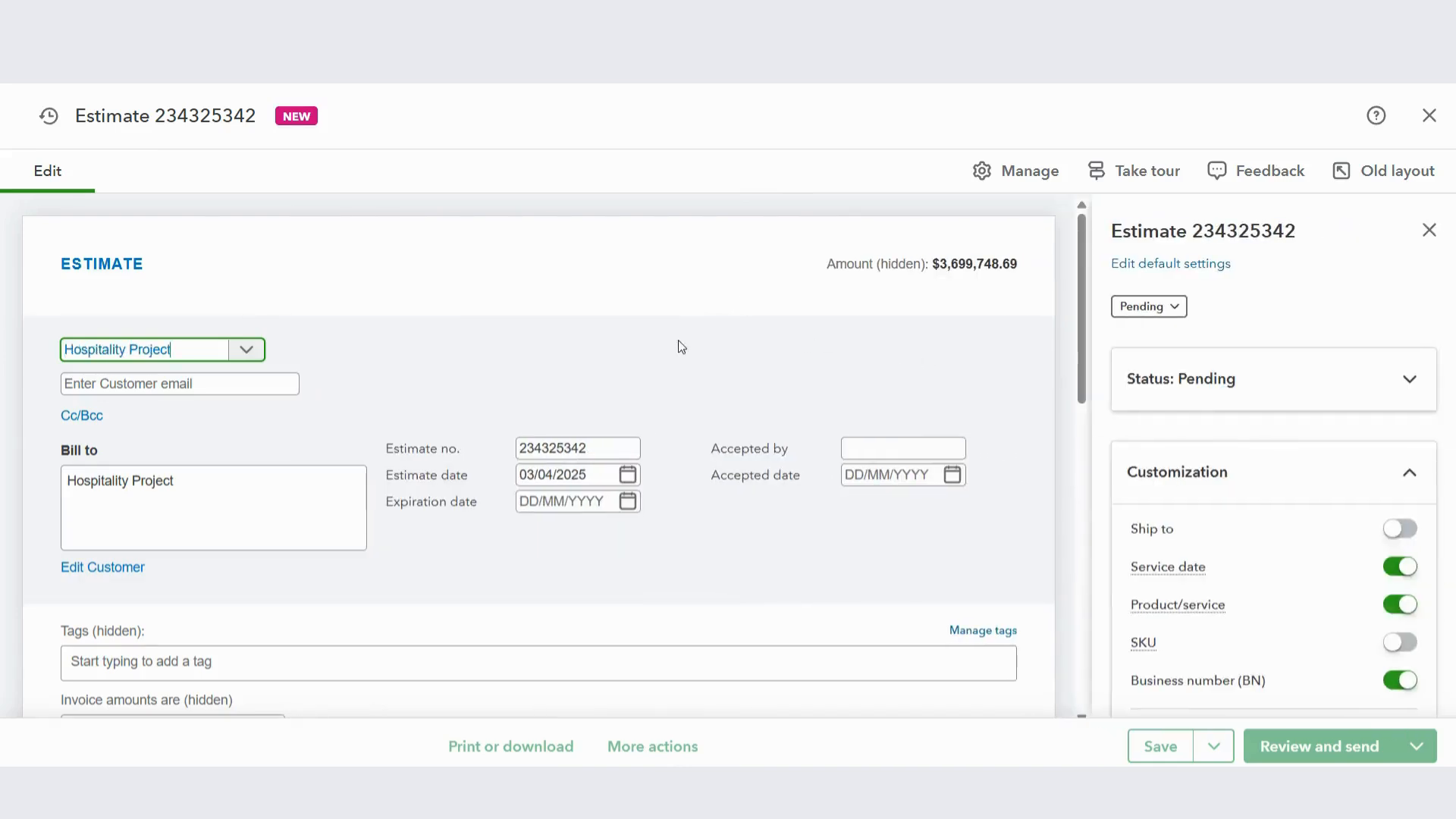
- Examine the exported Hospitality Project estimate in QuickBooks, hiding its customization settings to check product/service, quantity, rate, amount and sales tax on the item lines
scroll(744, 319, down, 3)
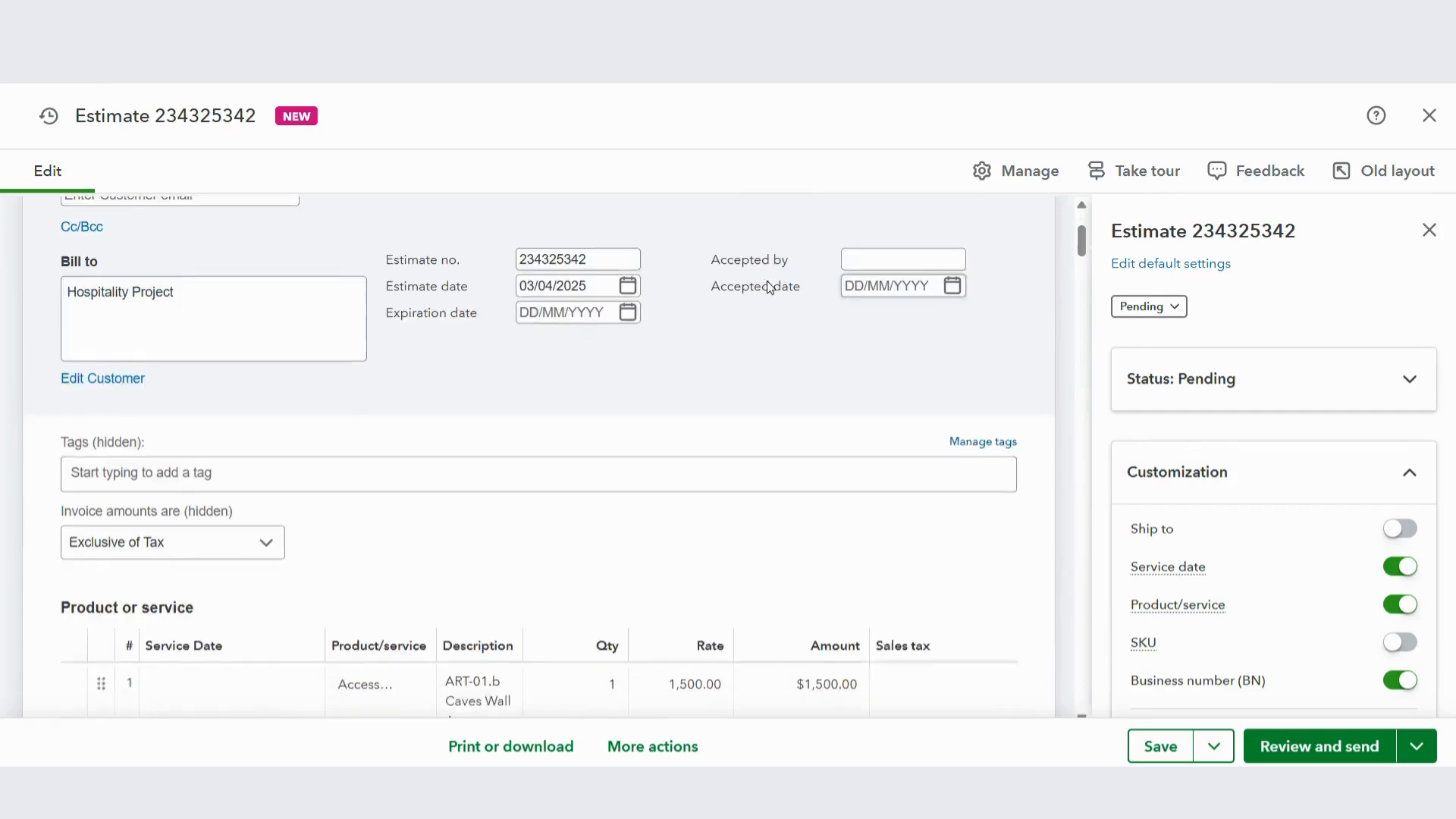
scroll(781, 303, down, 3)
scroll(787, 328, down, 3)
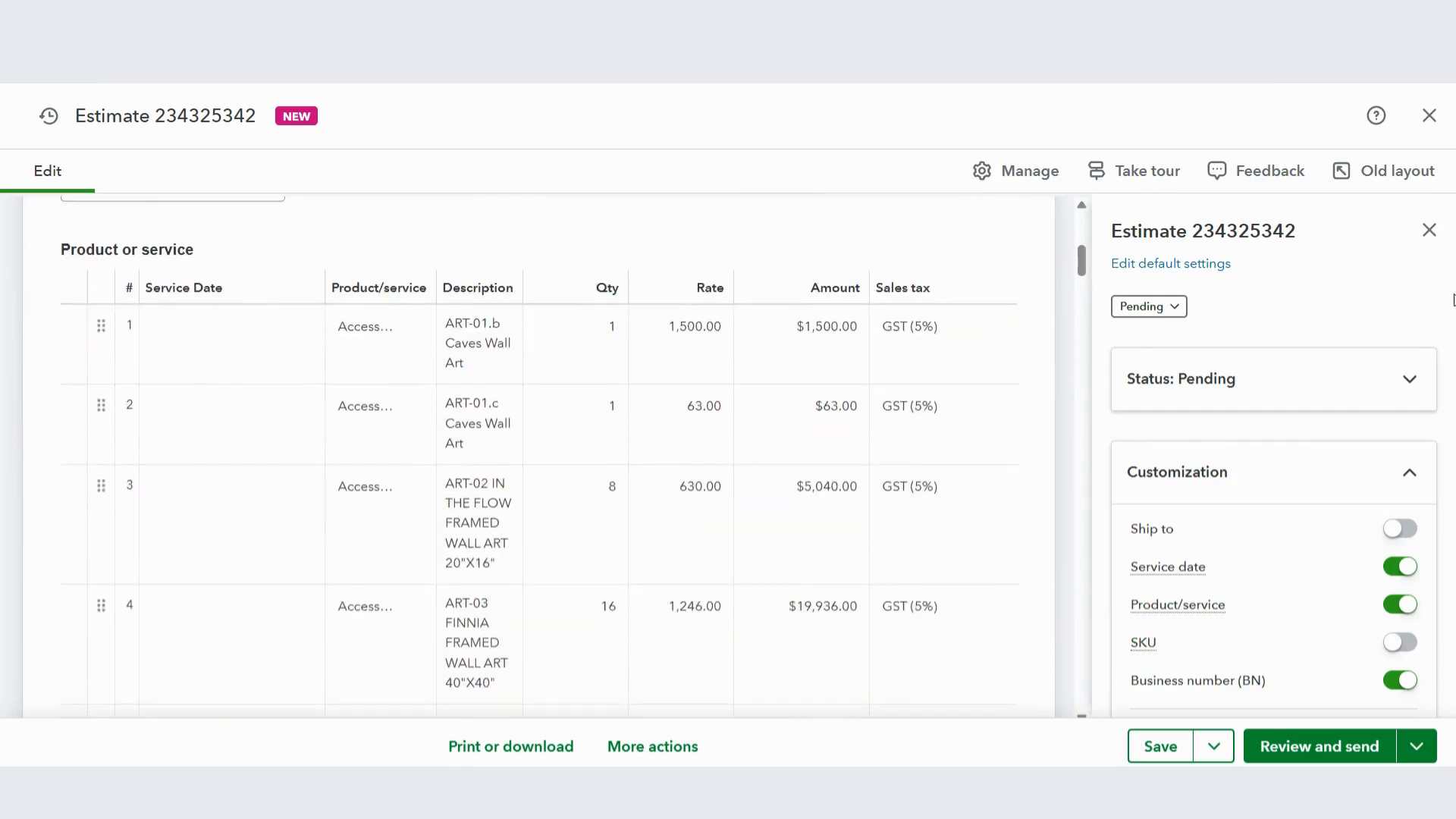
click(1429, 229)
scroll(1073, 425, down, 3)
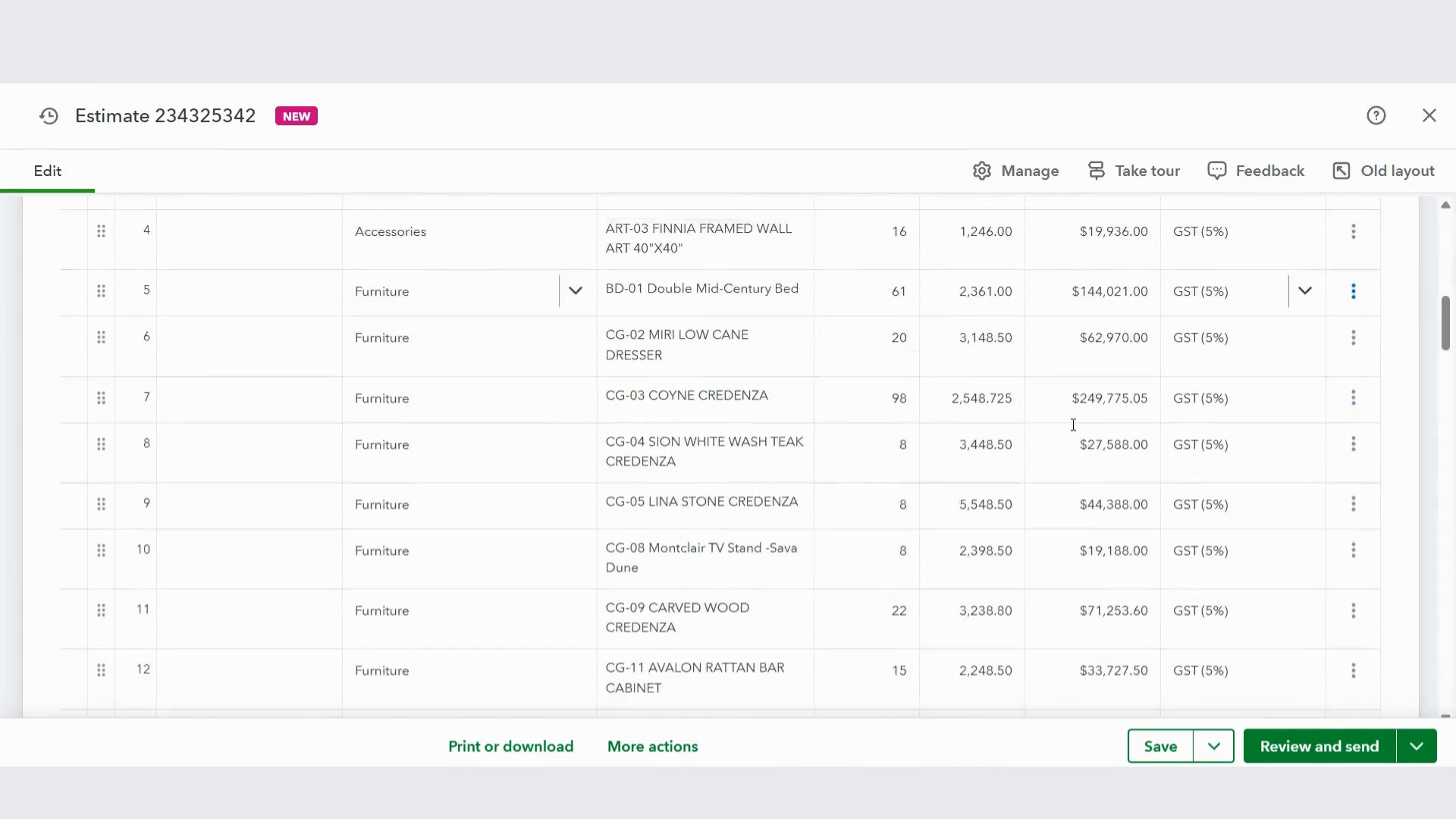
scroll(1074, 424, down, 5)
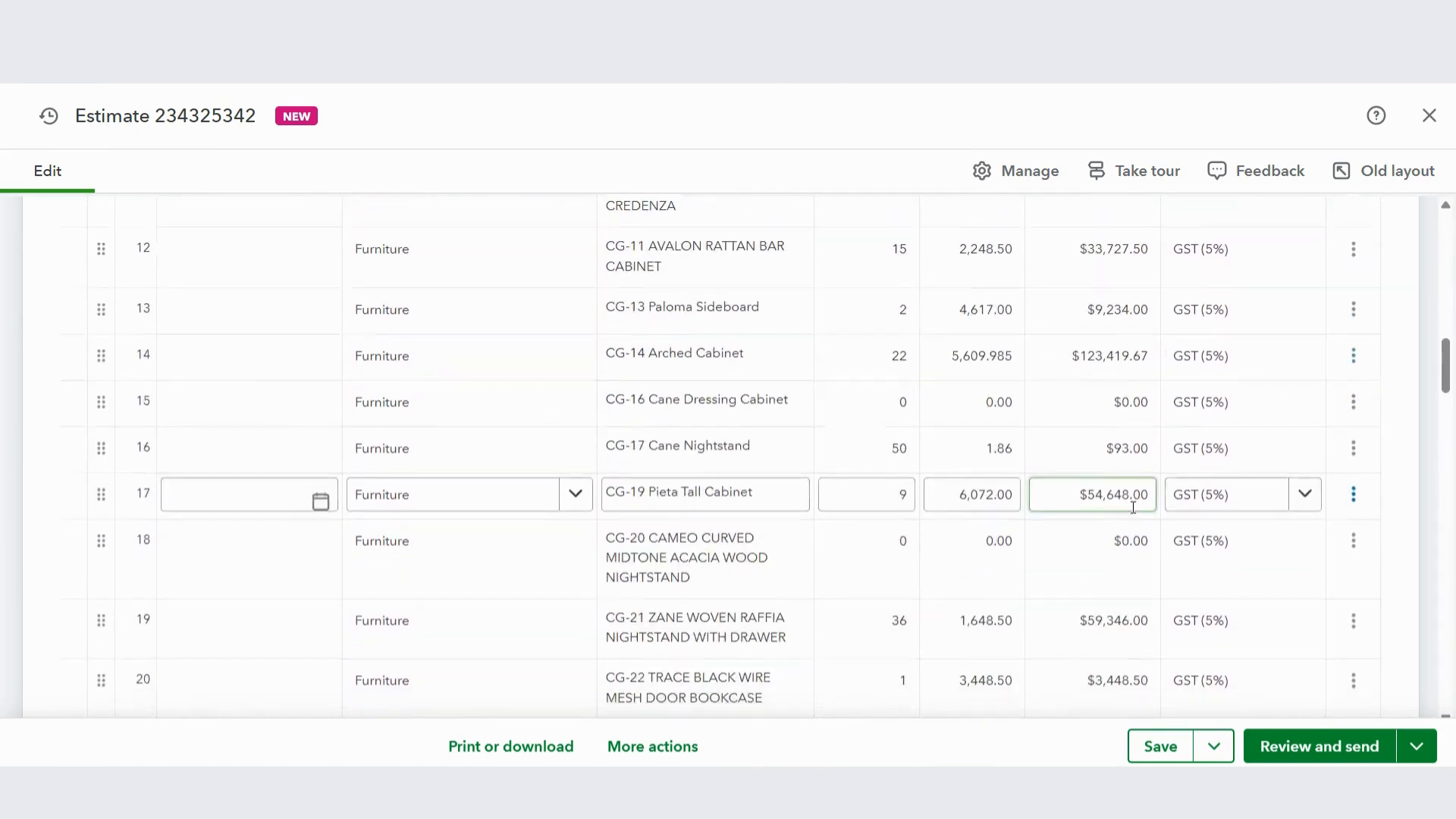
scroll(1133, 508, down, 8)
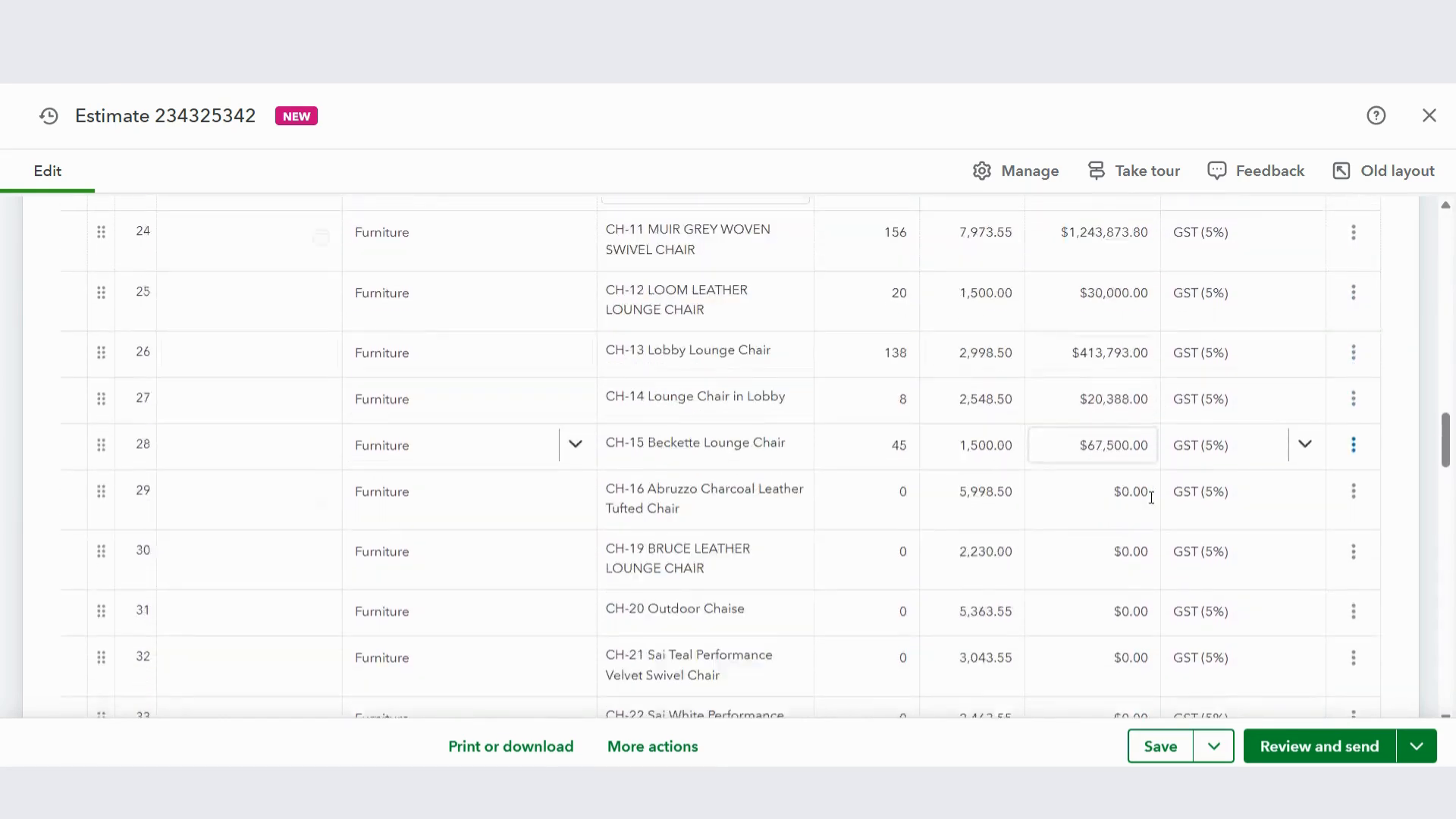
scroll(1151, 497, down, 7)
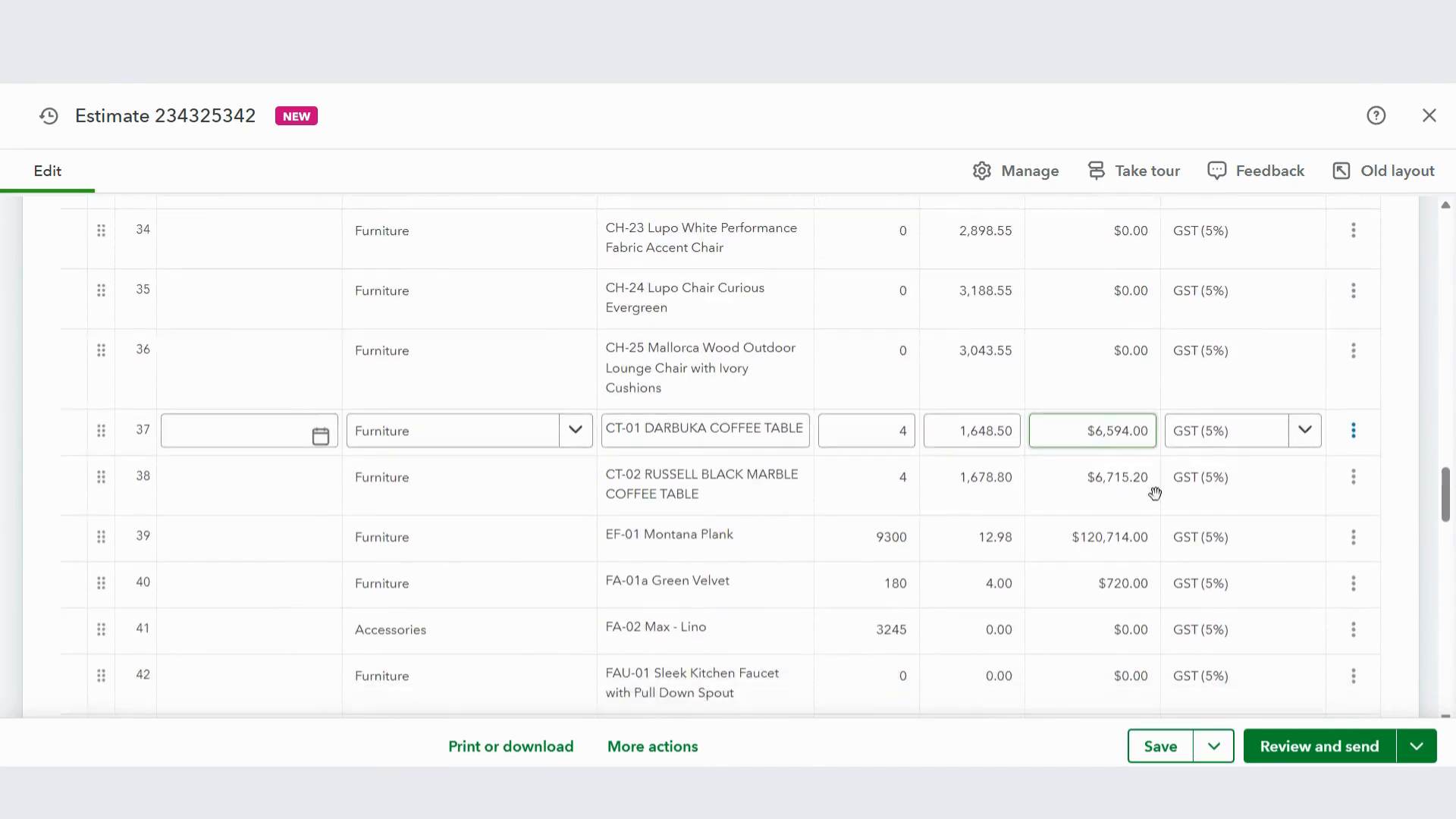
scroll(1155, 494, down, 2)
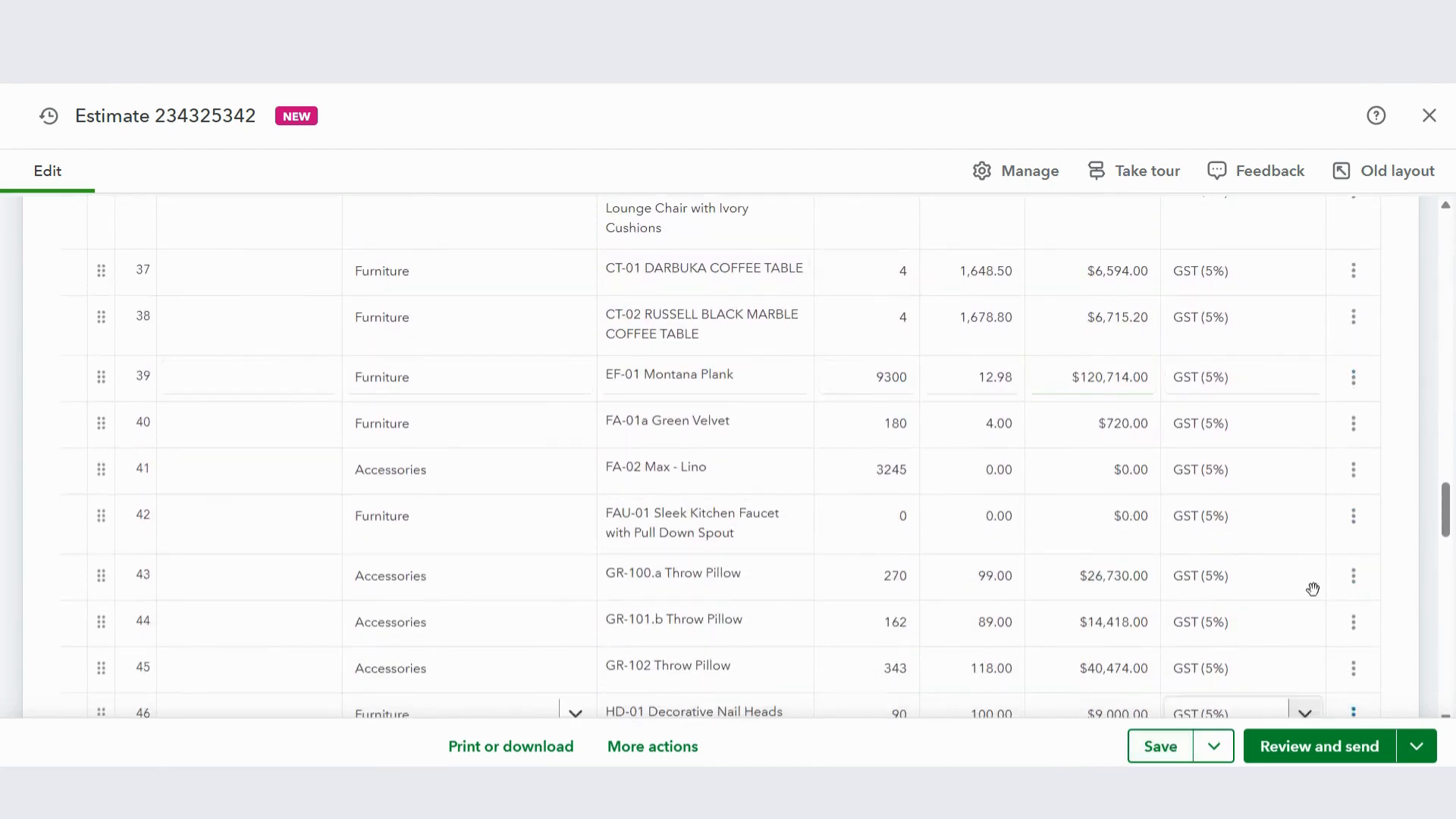
drag(1449, 522, 1449, 253)
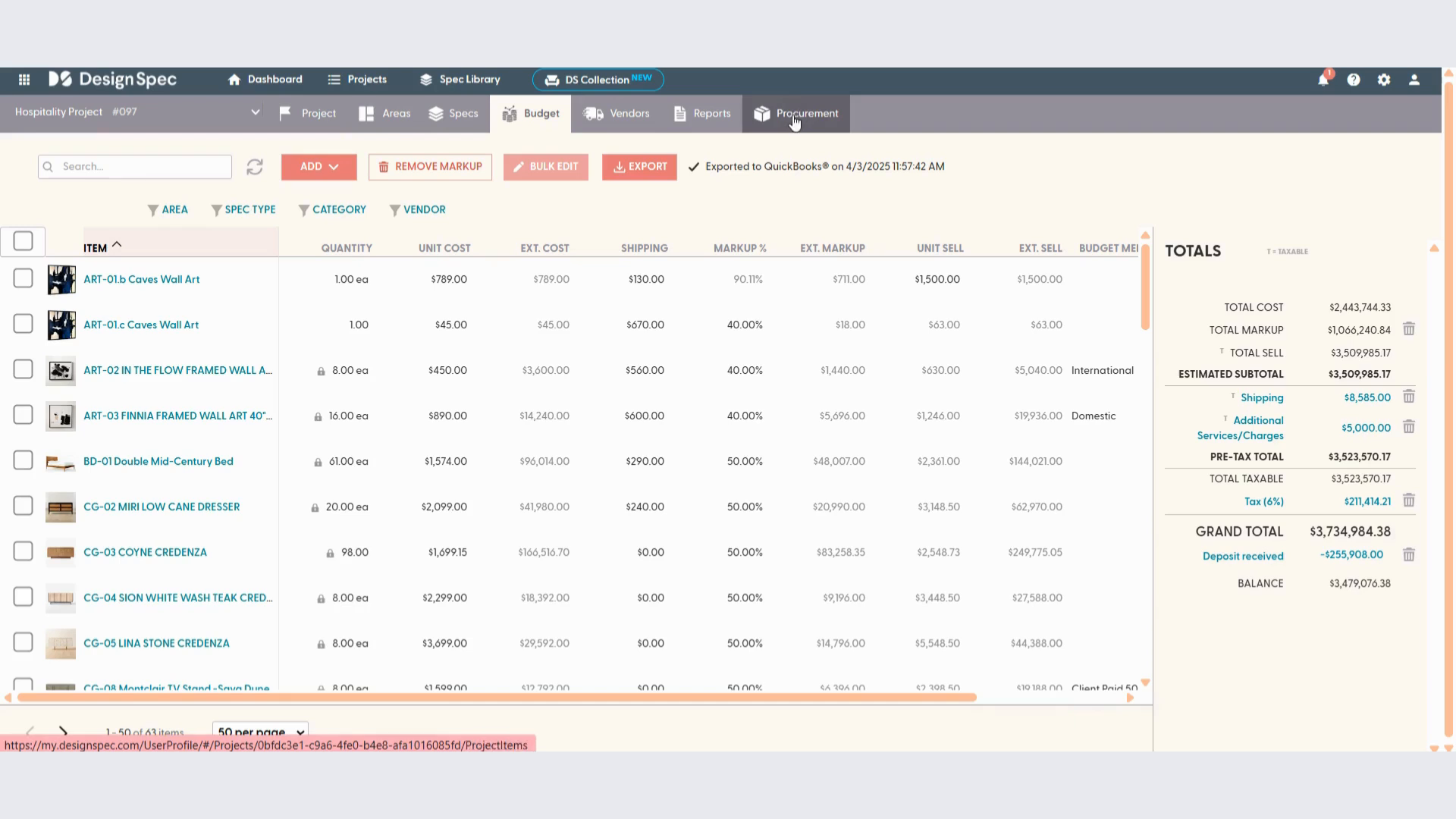
- Return to DesignSpec and open the Hospitality Project's procurement items
click(793, 118)
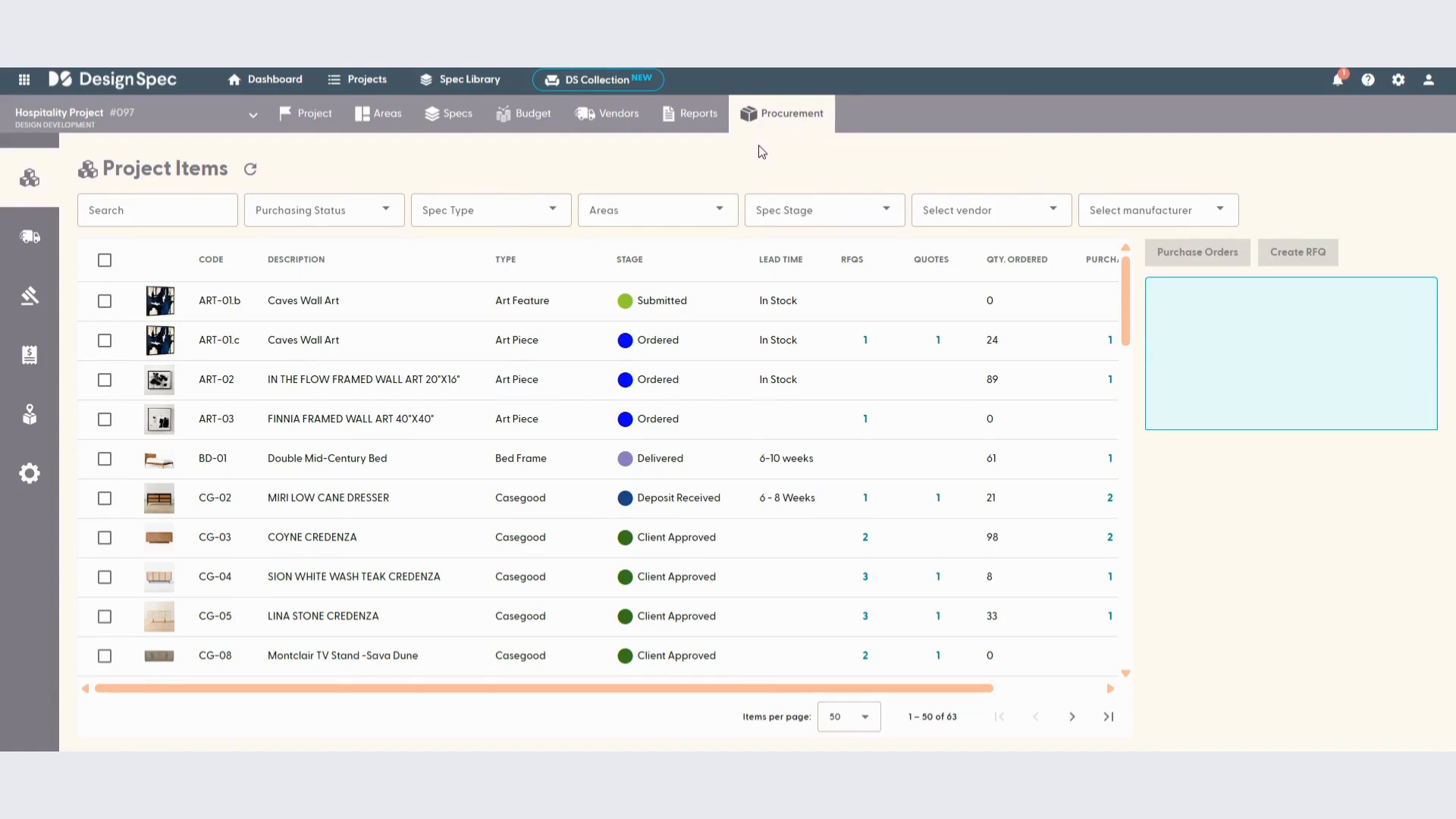
click(105, 379)
click(105, 418)
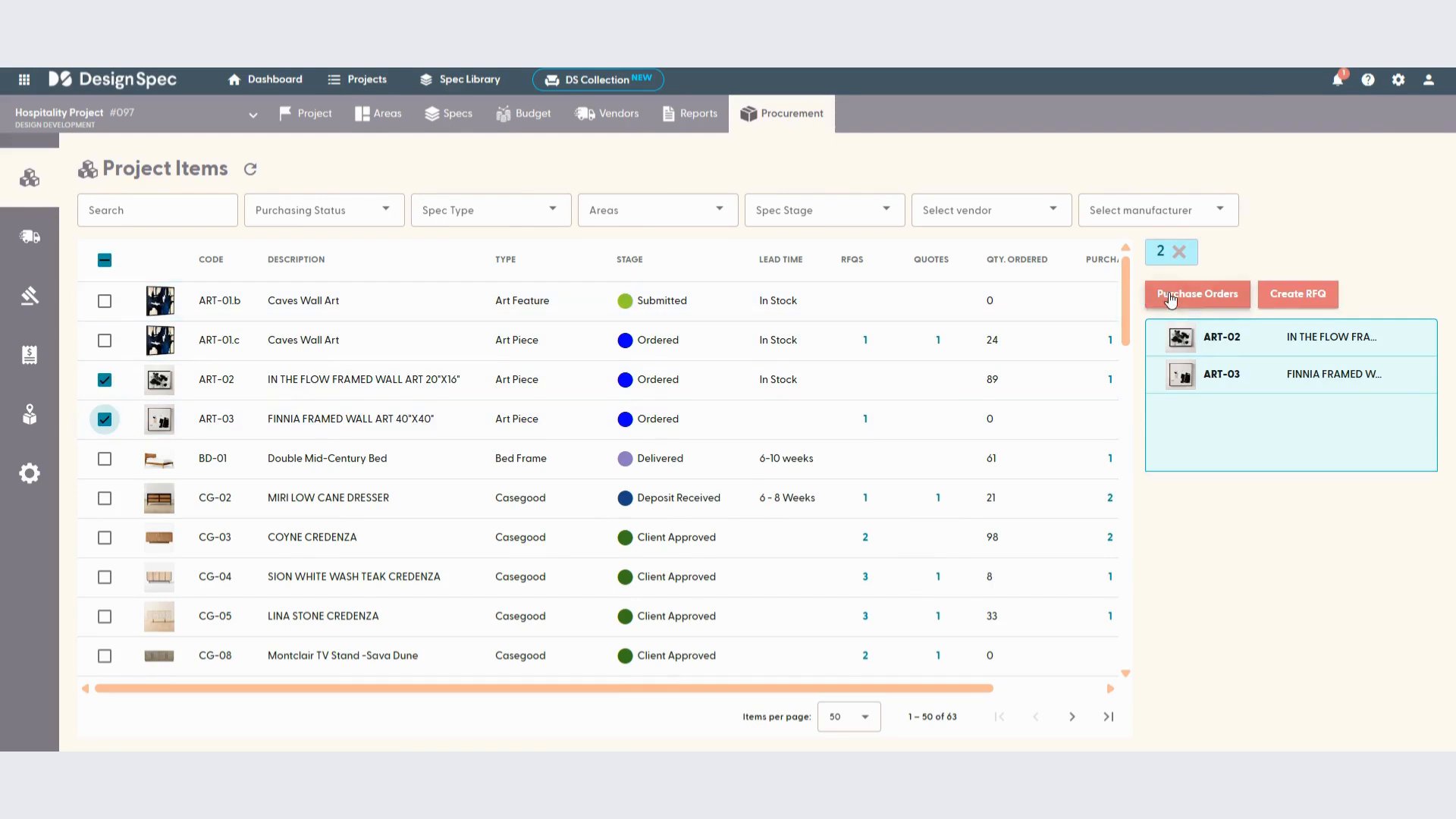
click(105, 380)
click(105, 418)
- Examine the items and details of the Amazon purchase order, including its QuickBooks export option, and return to the purchase order list
click(67, 361)
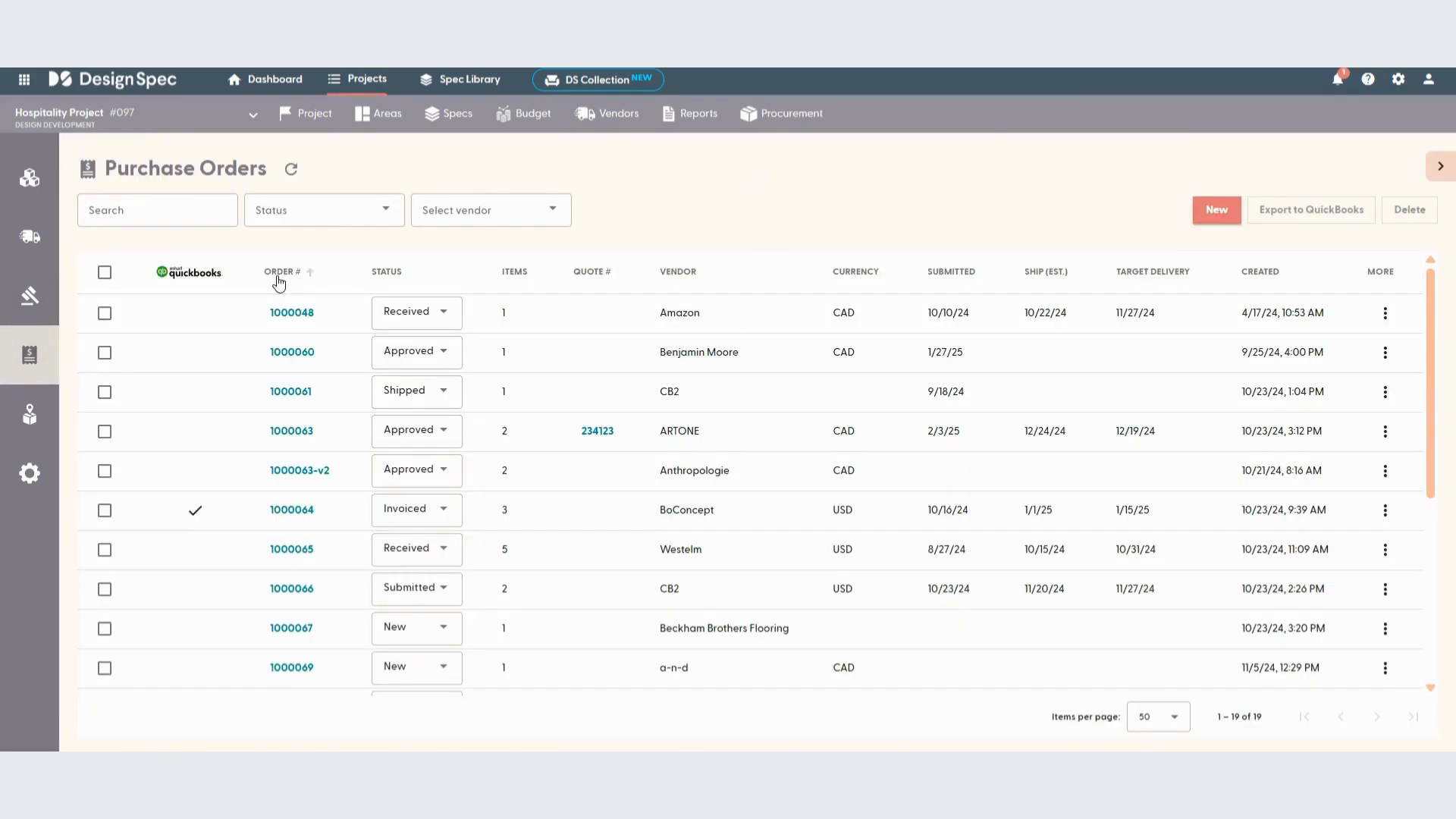
click(287, 312)
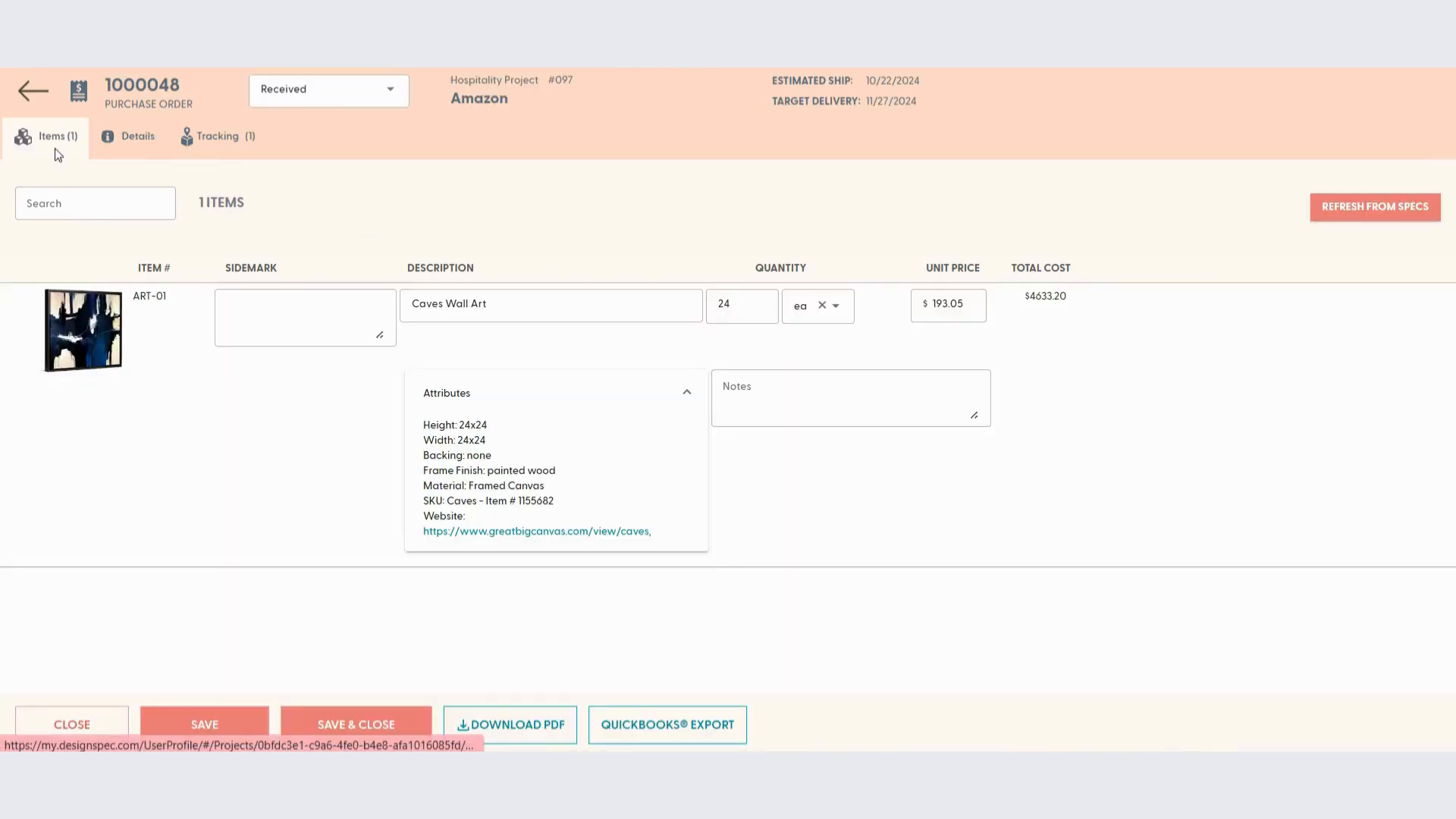
click(129, 146)
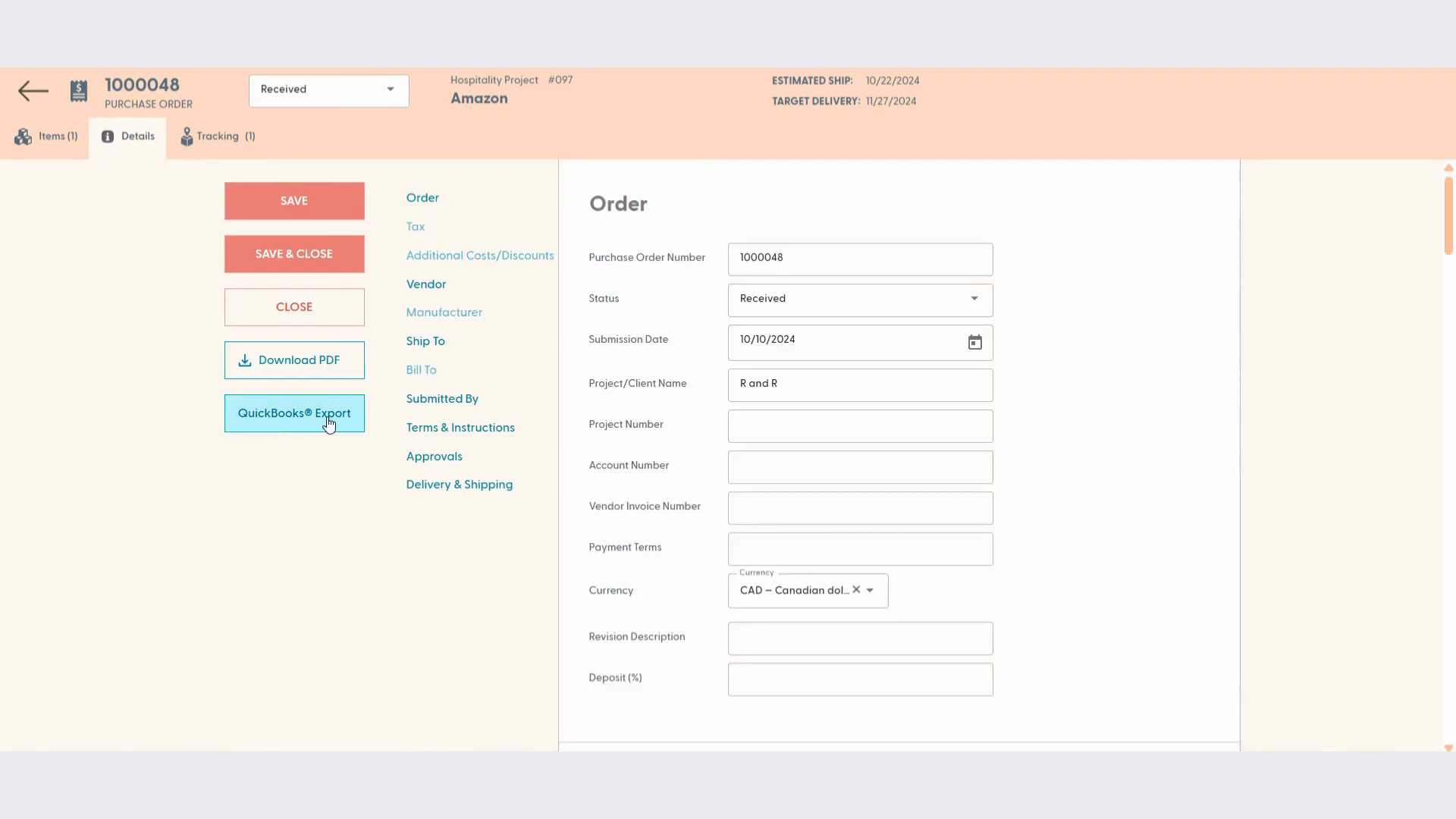
click(31, 92)
mouse_move(60, 364)
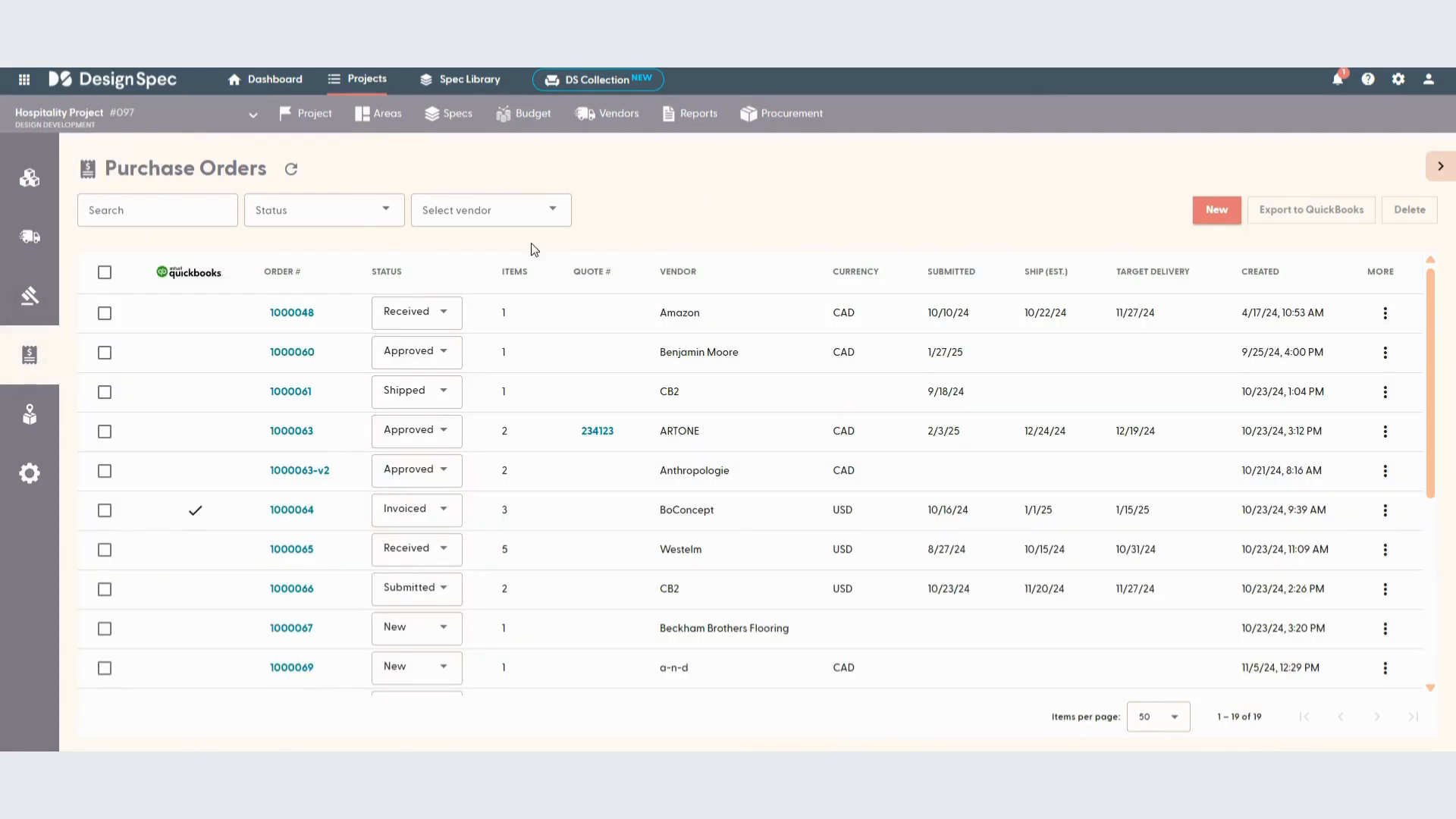
- Select the CB2 purchase order with status Shipped and start its export to QuickBooks
click(105, 393)
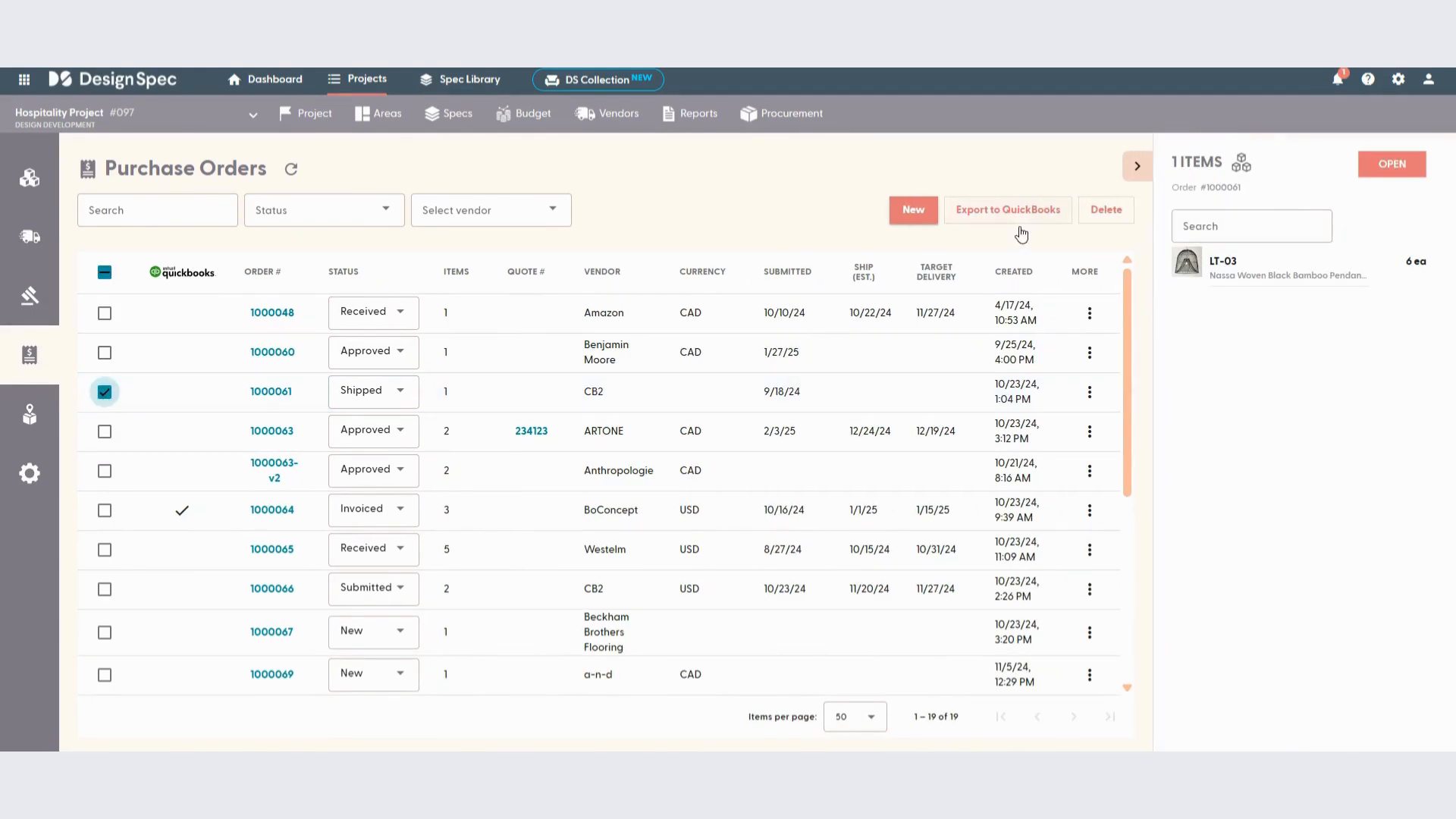
click(1137, 166)
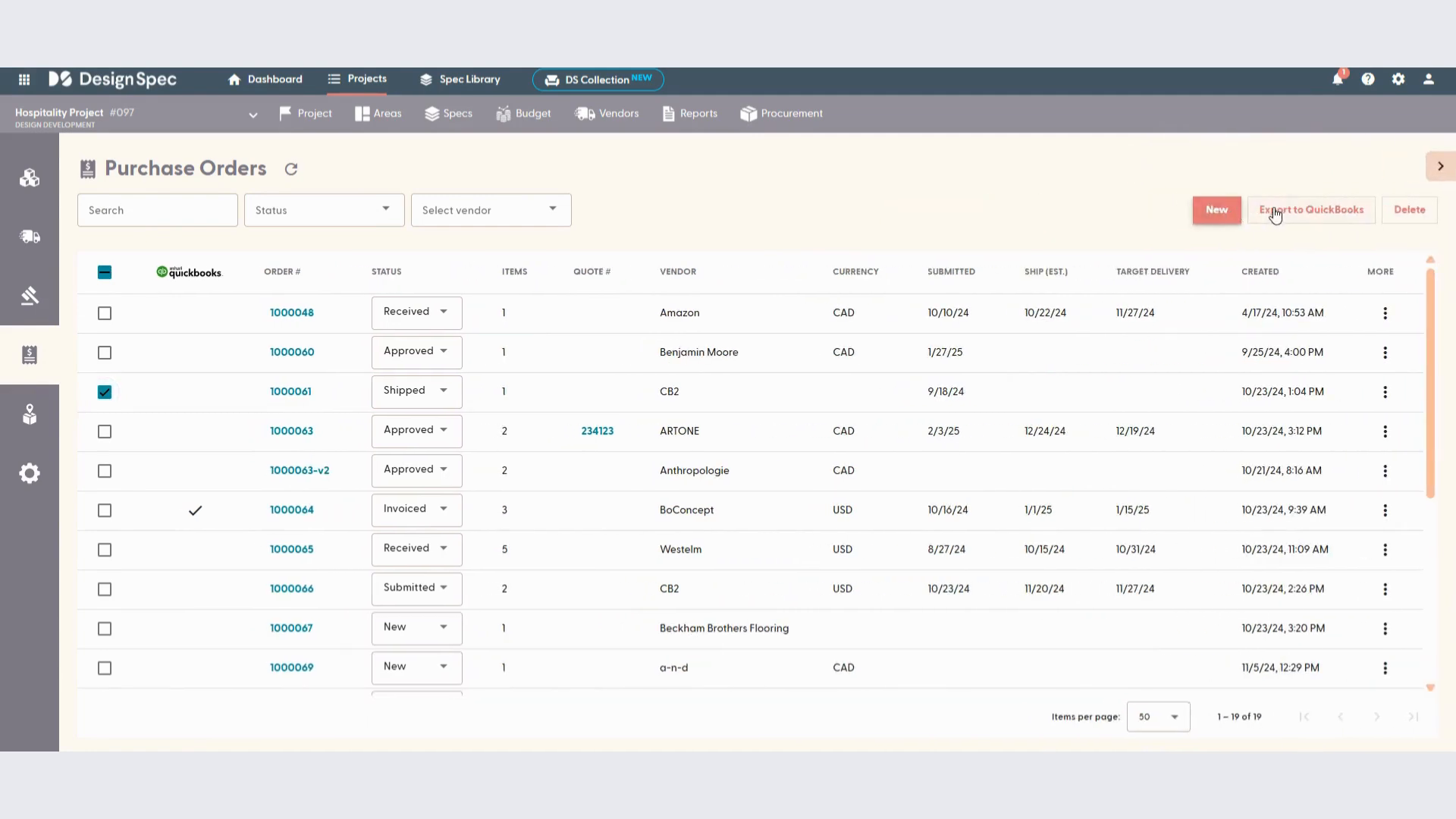
click(1274, 211)
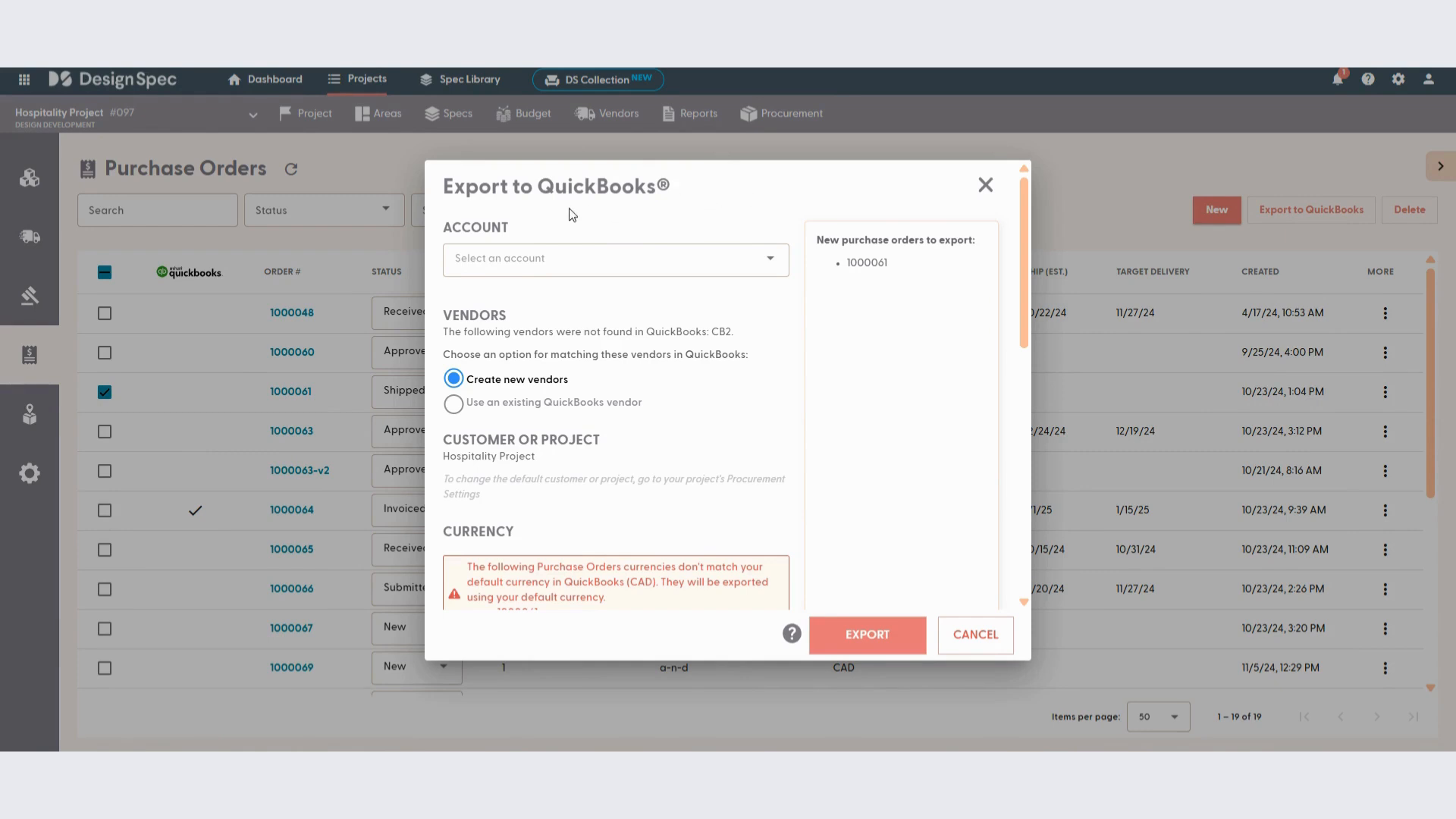
- Set the purchase order export's account to Accounts Payable (A/P)
click(594, 261)
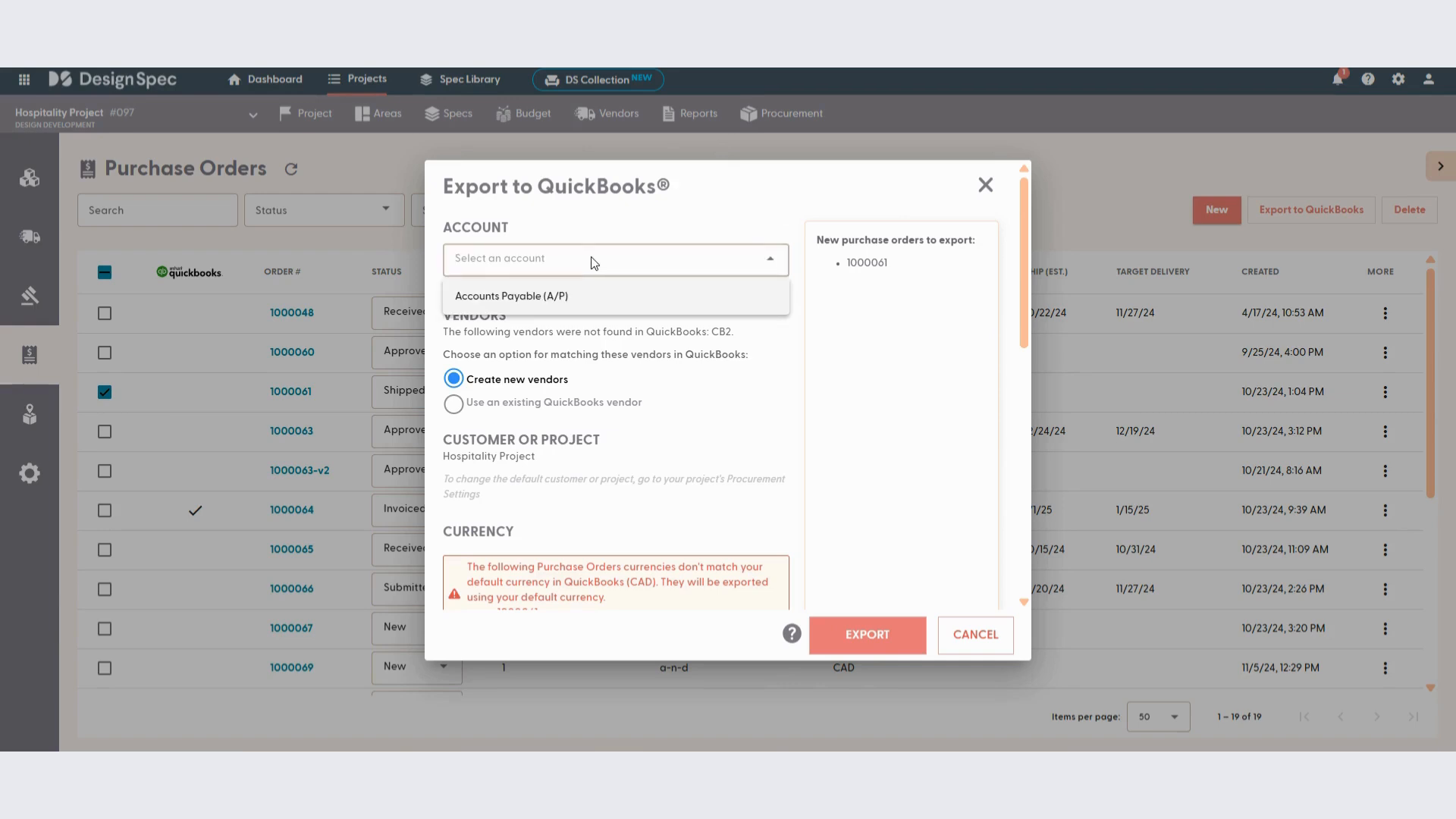
click(800, 192)
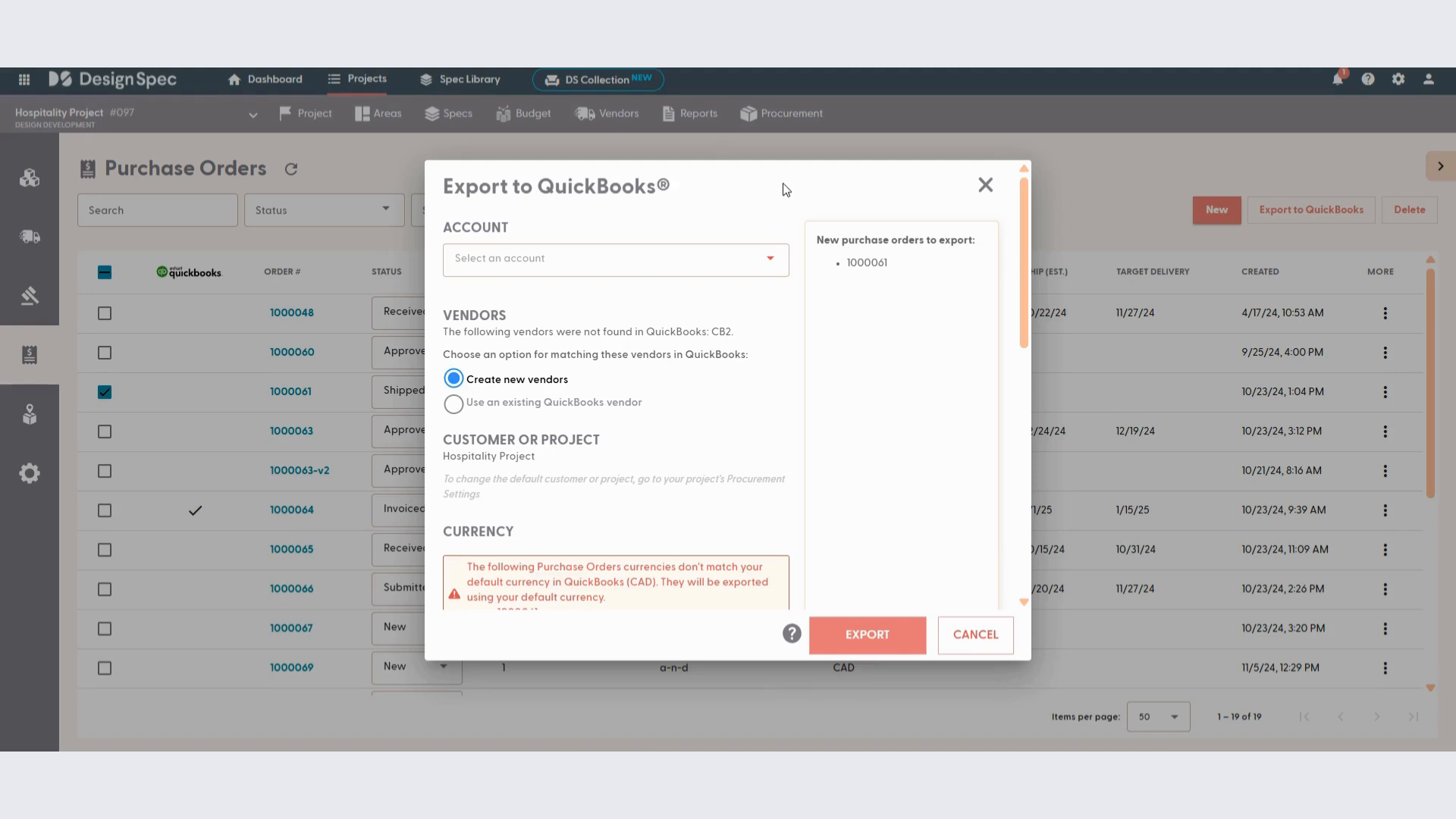
click(509, 258)
click(529, 297)
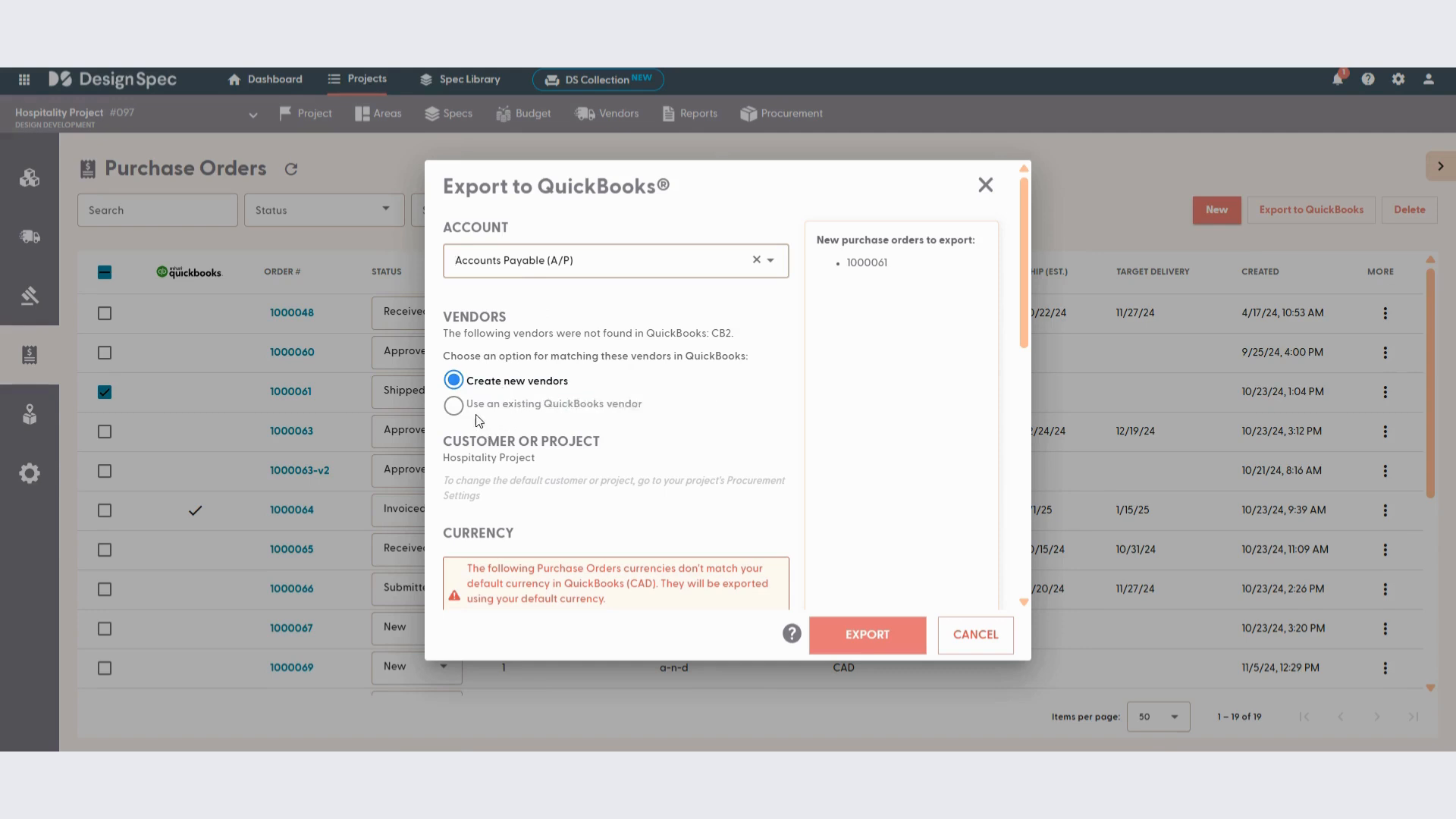
- Match the unmatched CB2 vendor to the existing QuickBooks vendor 1st Dibs and check the customer, currency and tax code sections
click(453, 405)
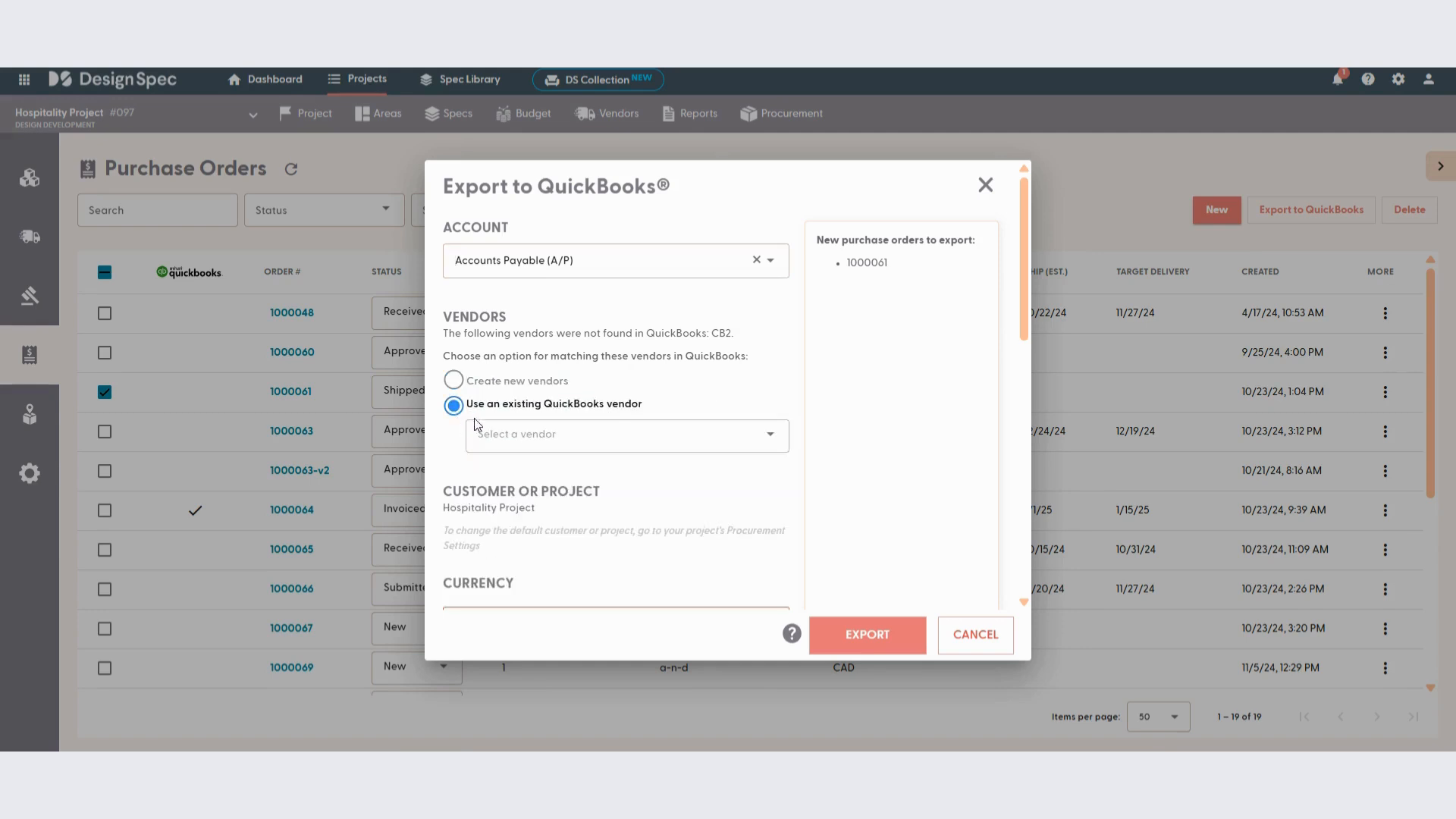
click(604, 432)
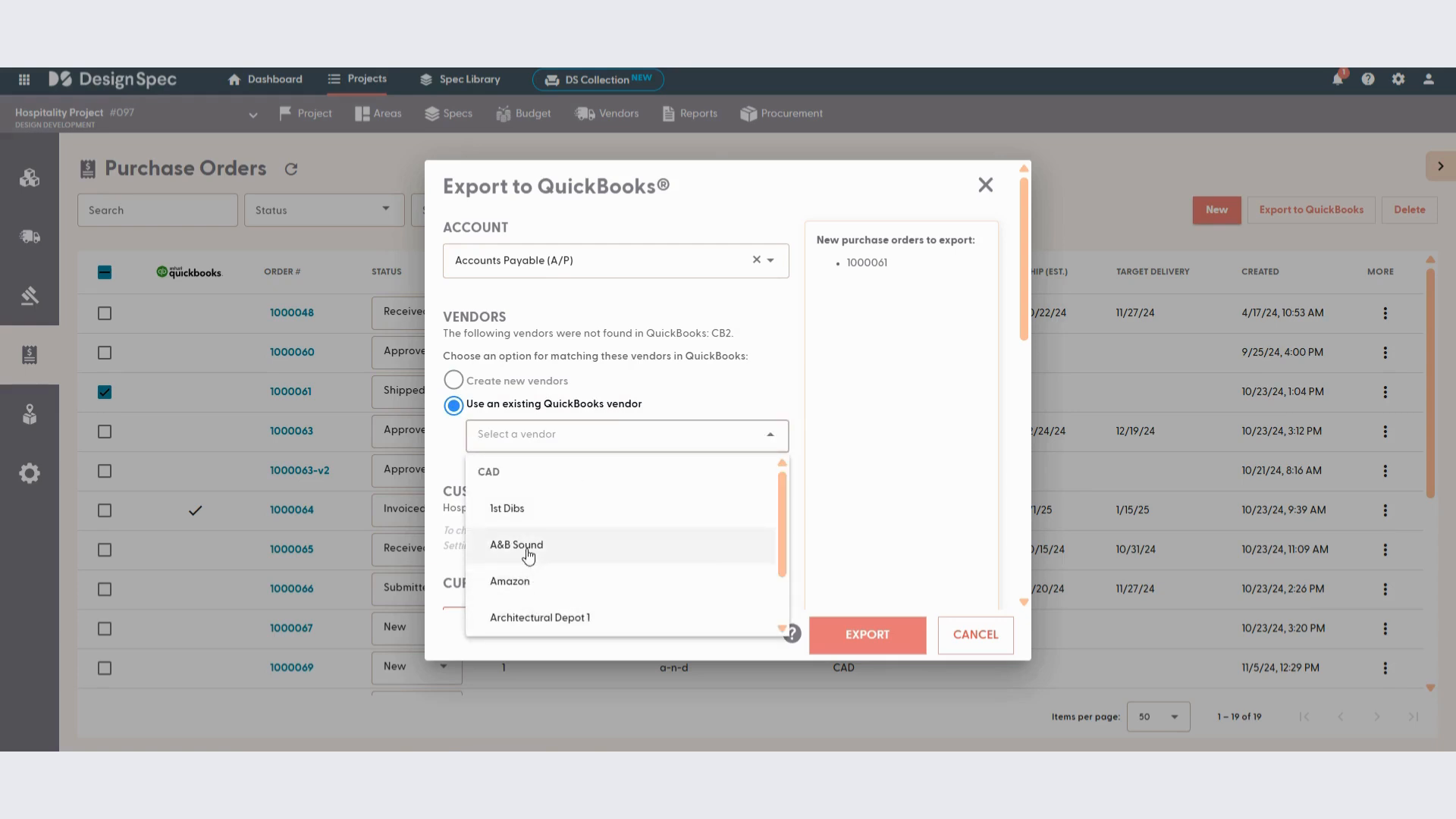
click(520, 509)
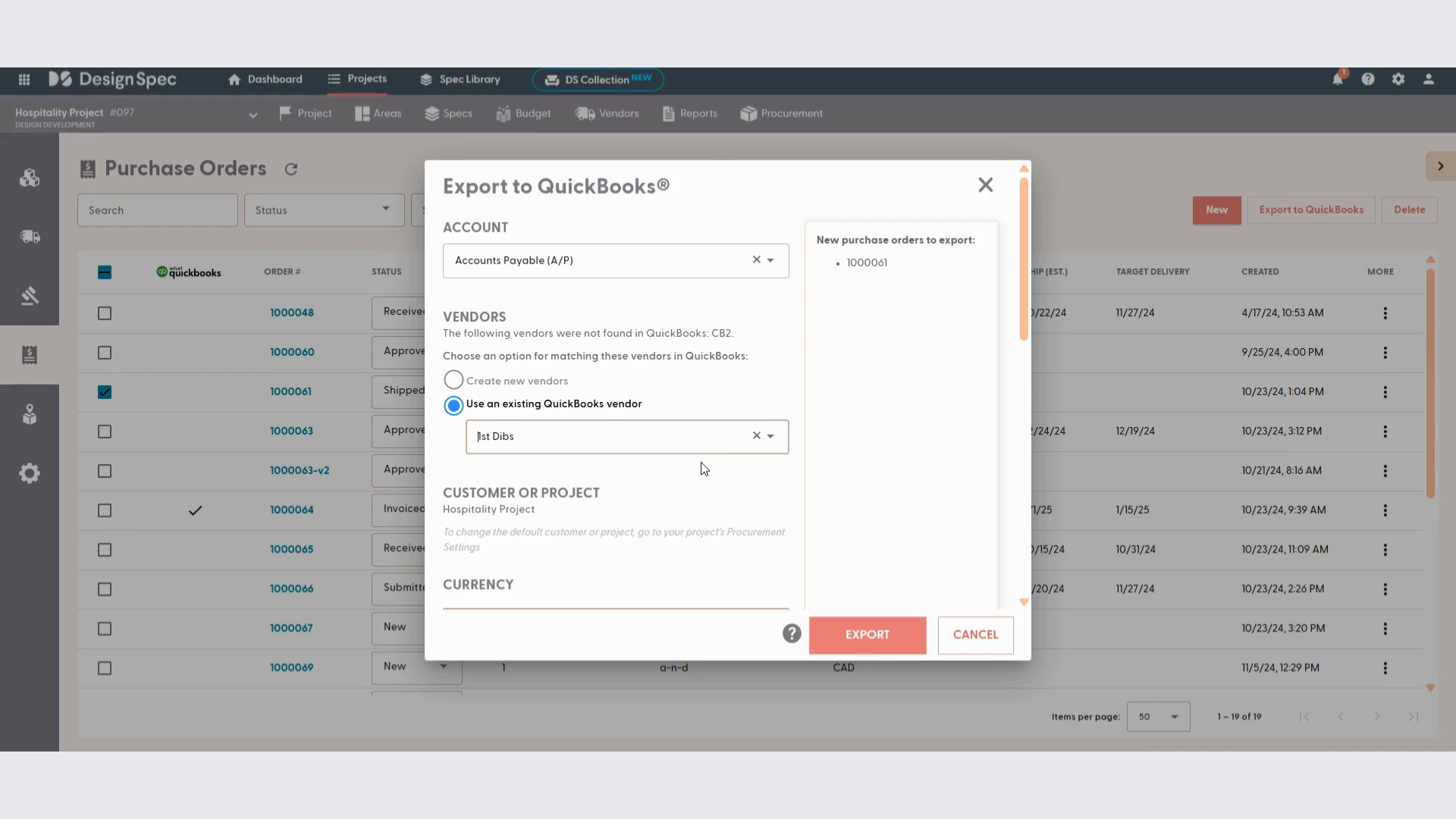
scroll(702, 465, down, 3)
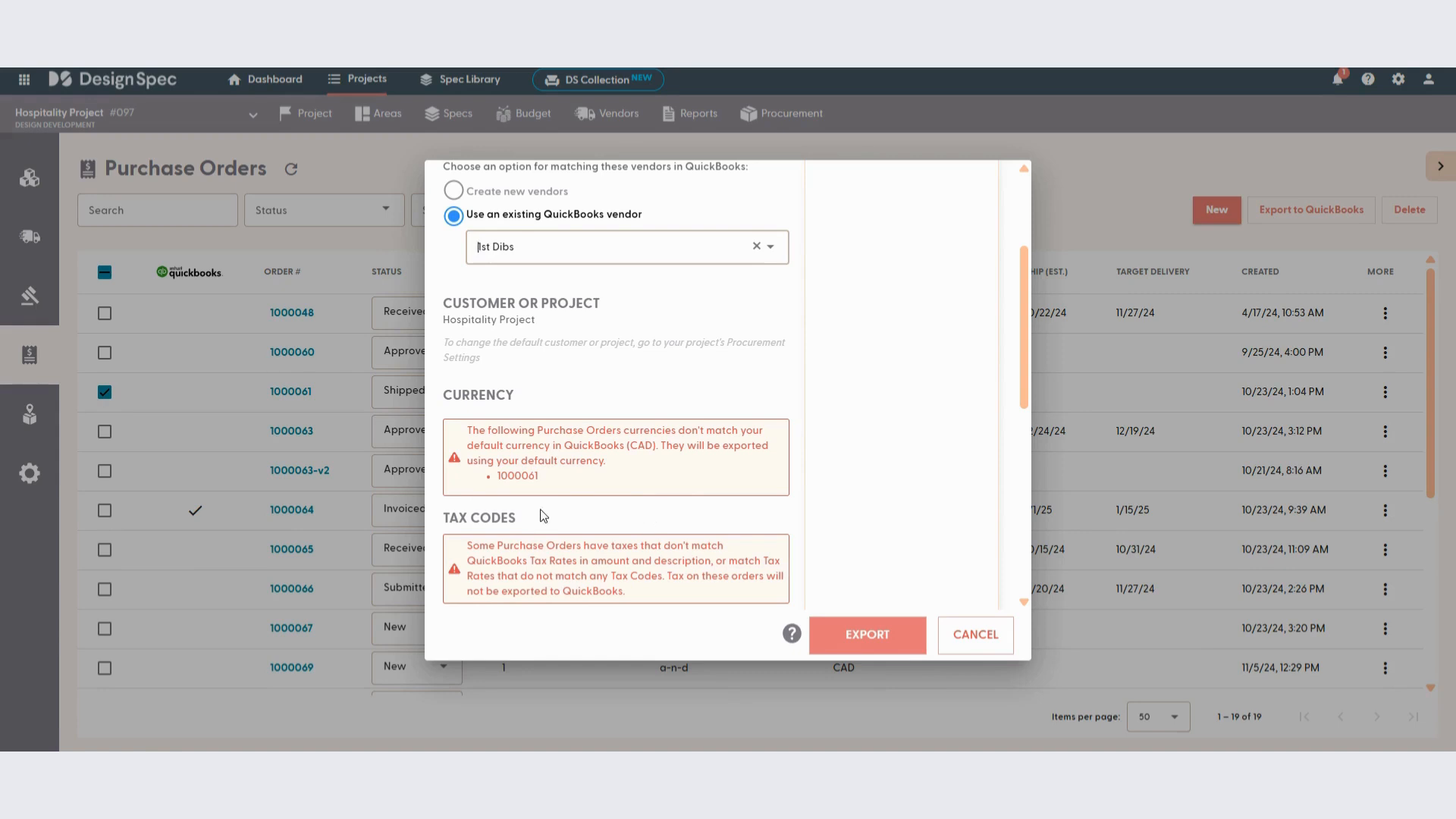
- Change the matching QuickBooks vendor for the CB2 purchase order to BoConcept and review the default customer or project setting
click(644, 253)
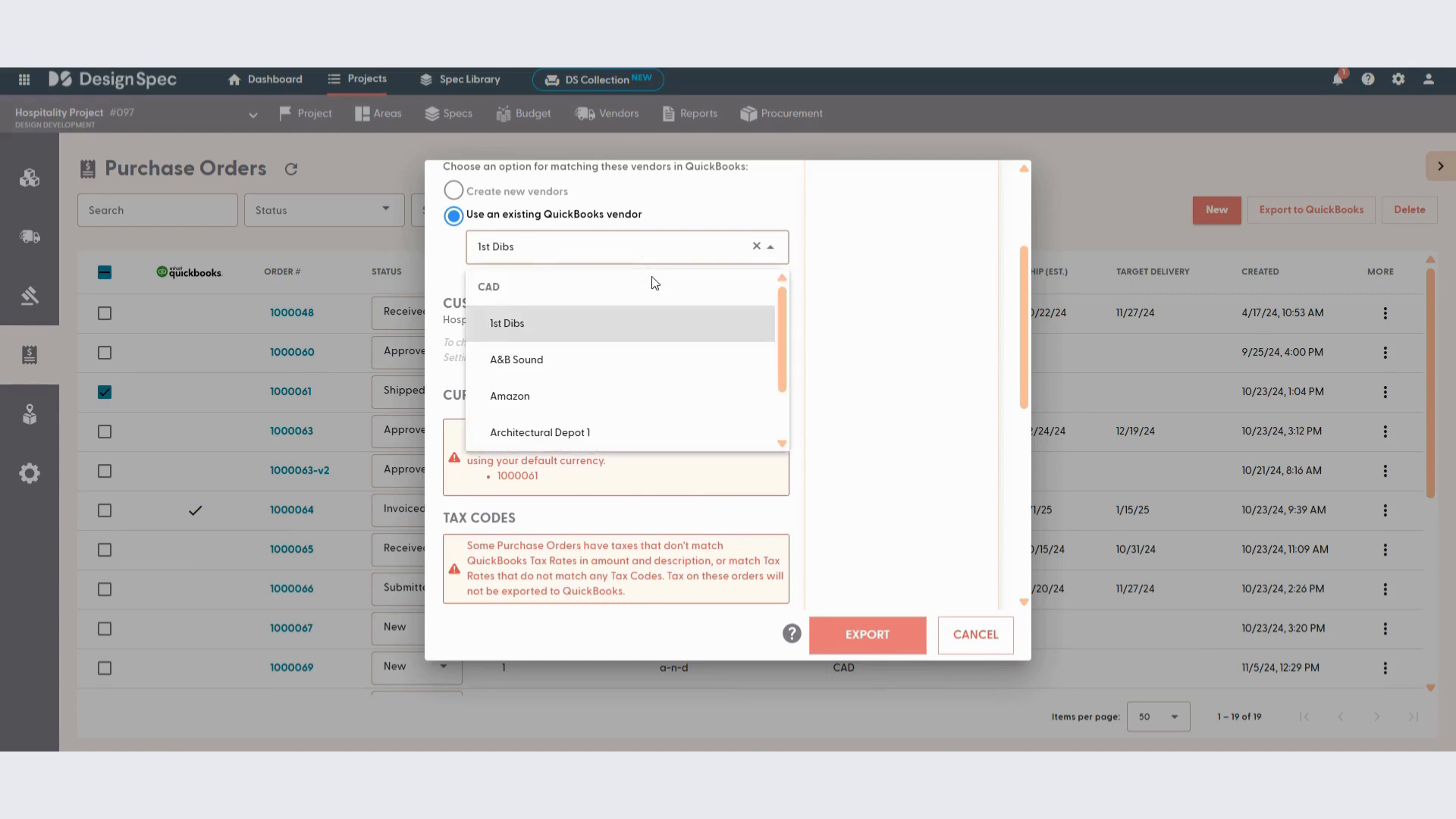
scroll(641, 303, down, 1)
click(539, 394)
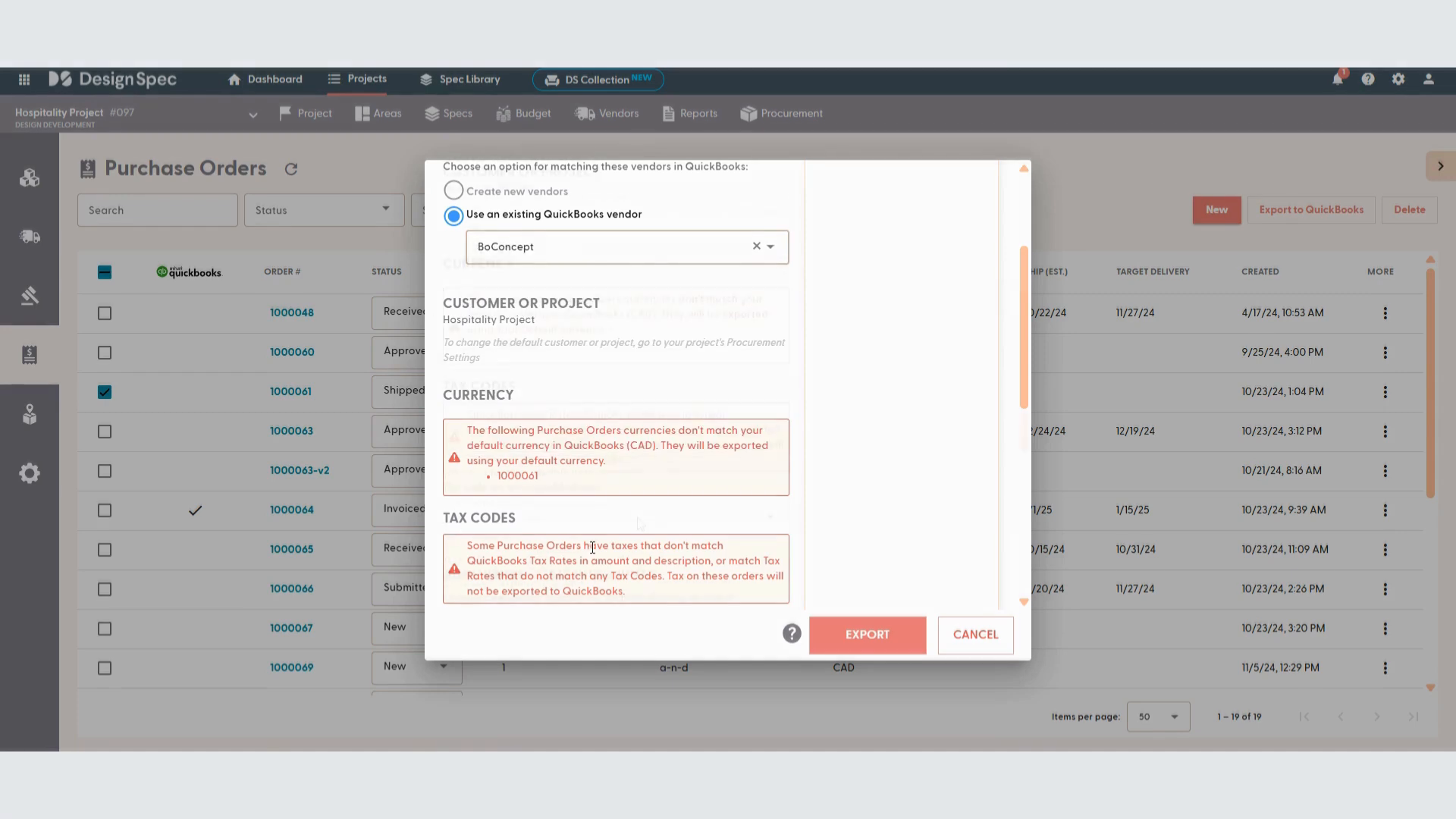
scroll(636, 519, down, 3)
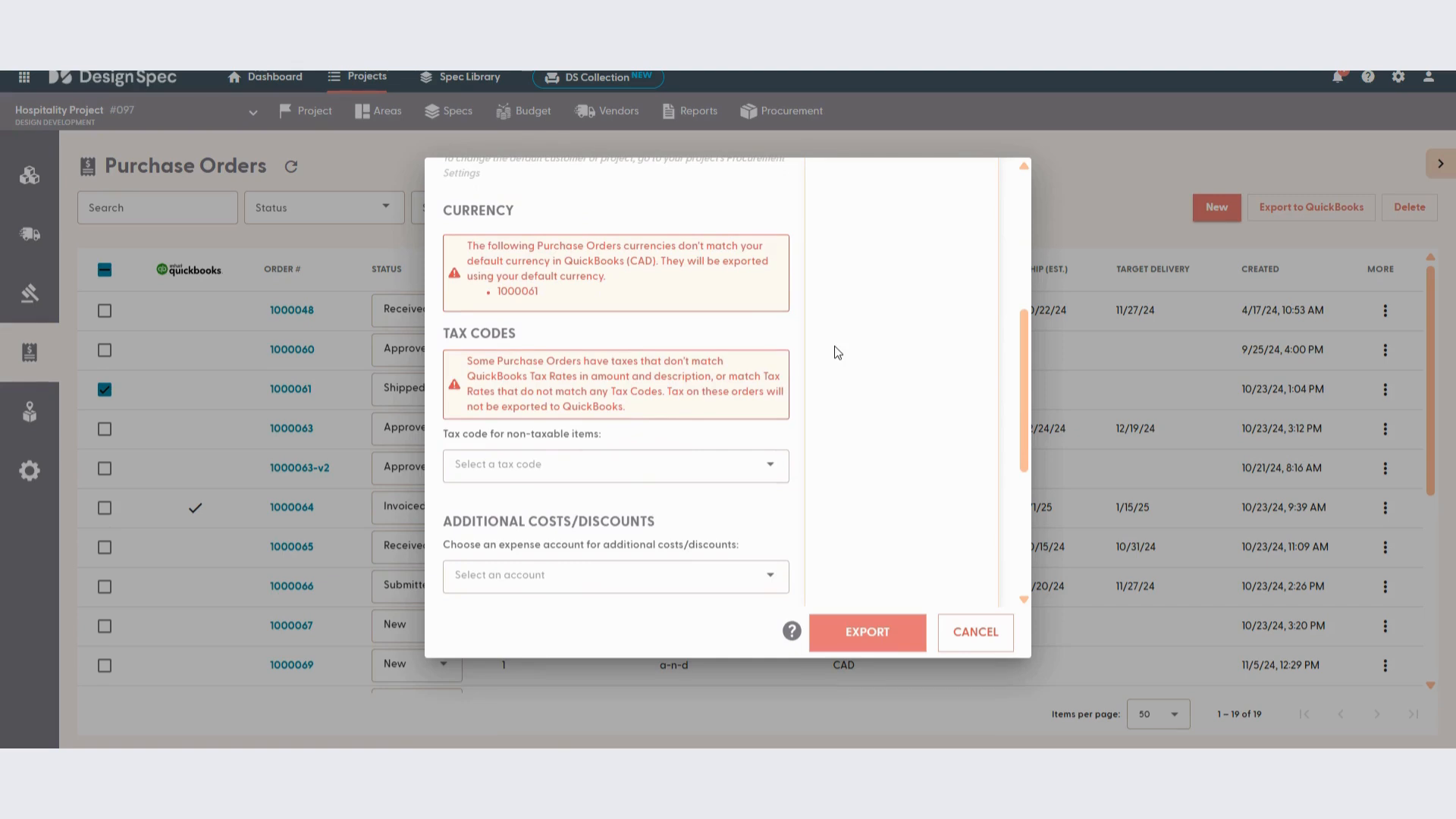
scroll(834, 345, up, 3)
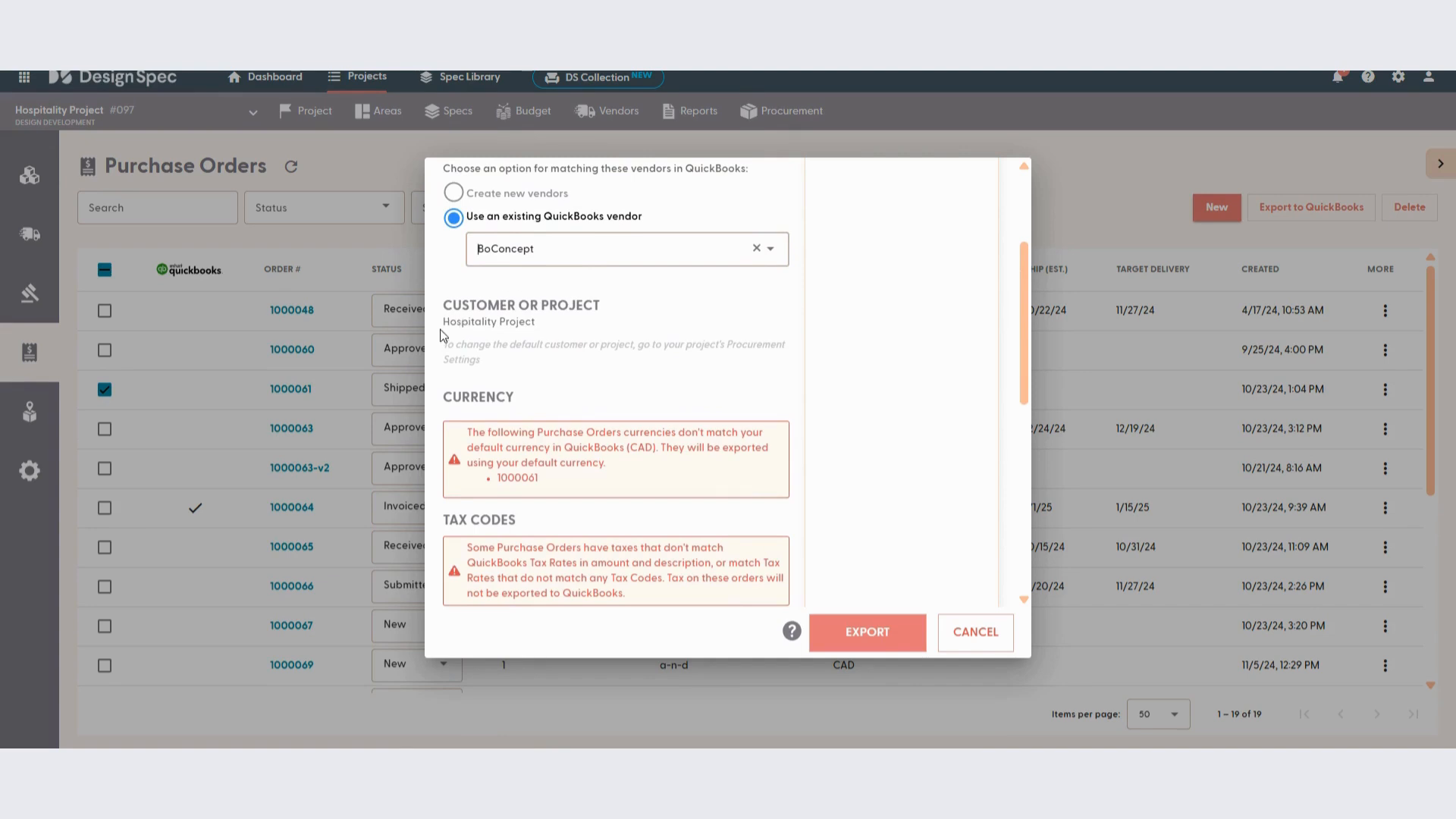
drag(443, 318, 539, 345)
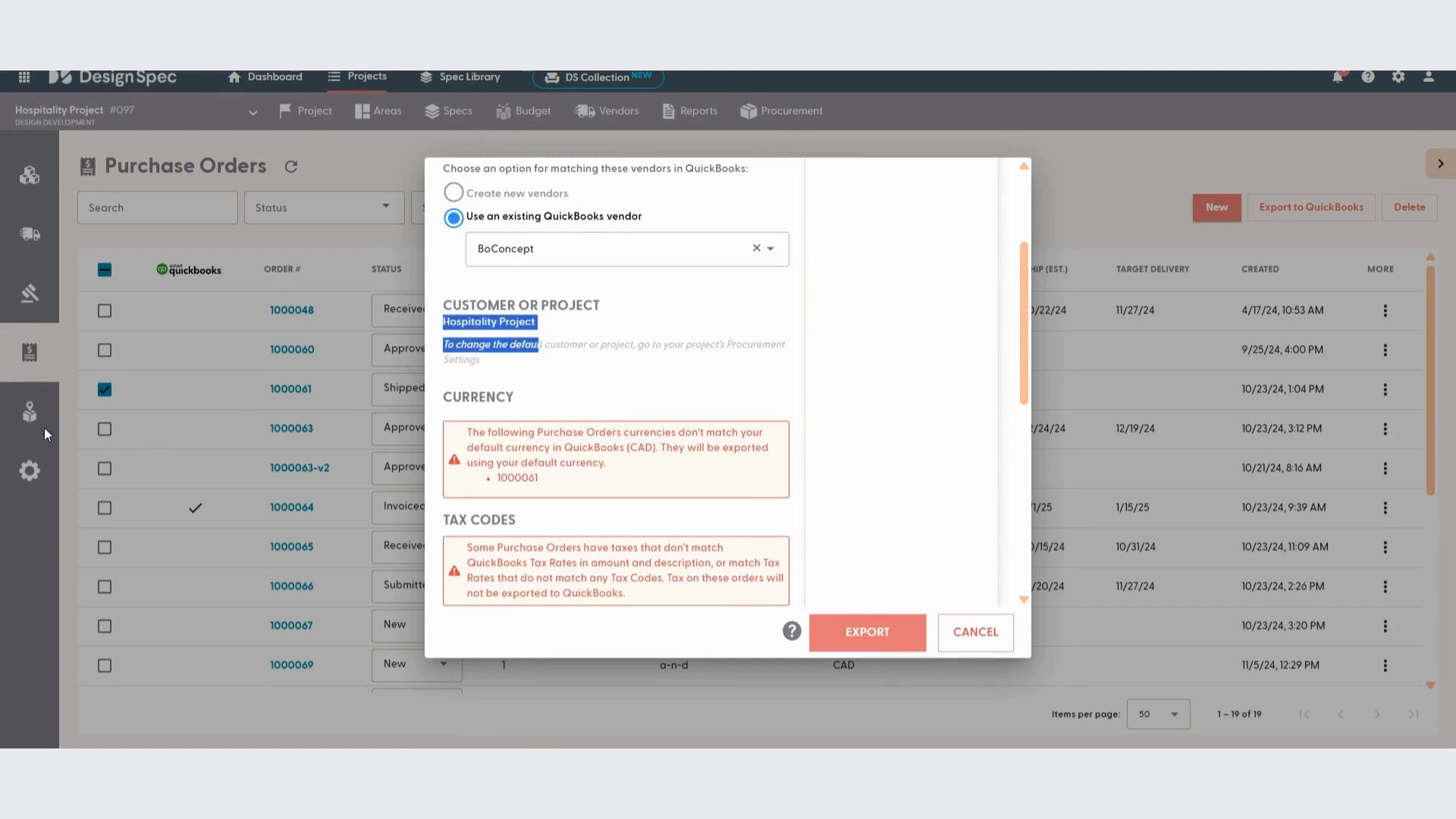
click(652, 346)
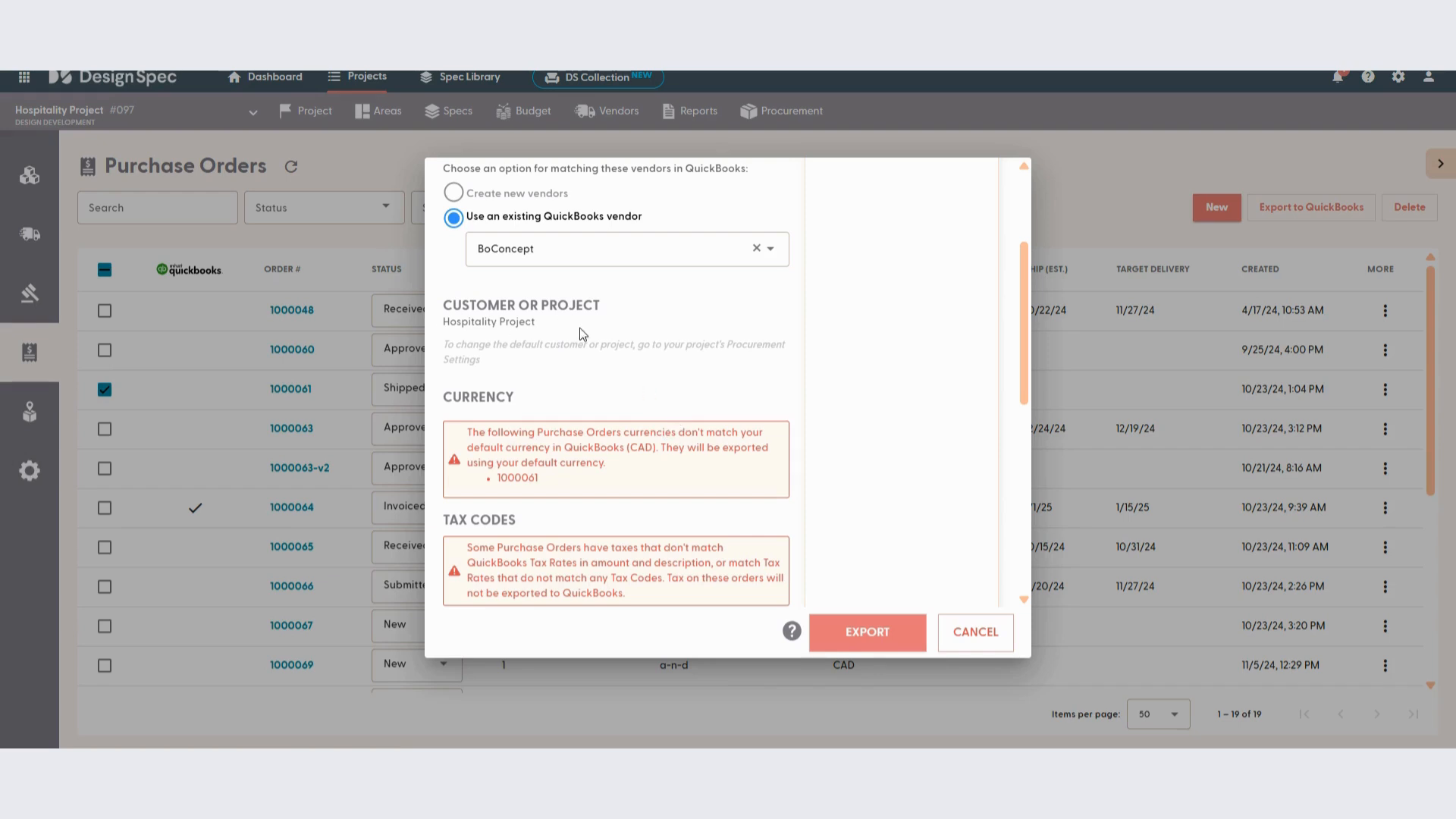
- Set the tax code for non-taxable items in the purchase order export to Exempt
scroll(662, 349, down, 2)
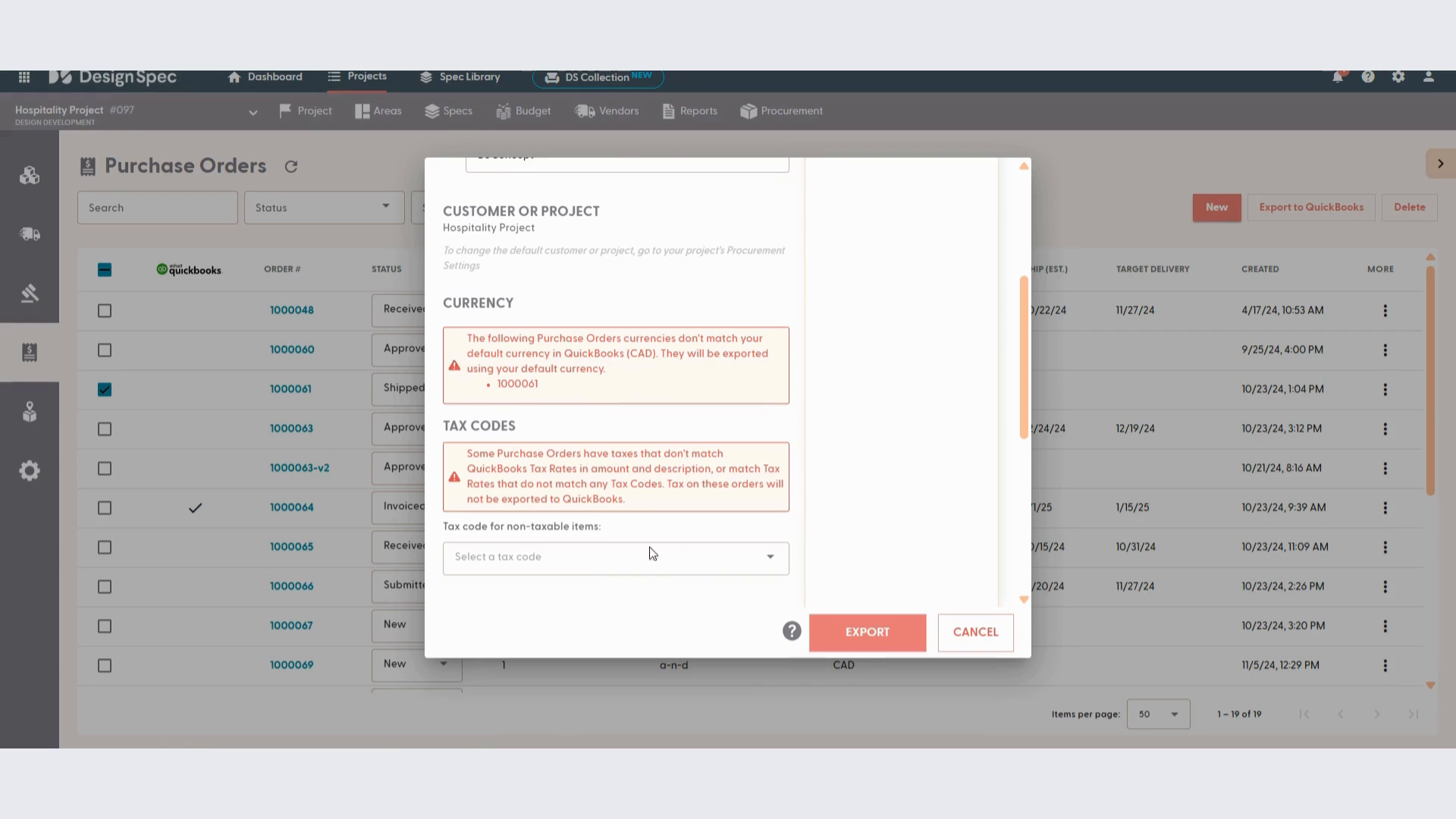
click(499, 563)
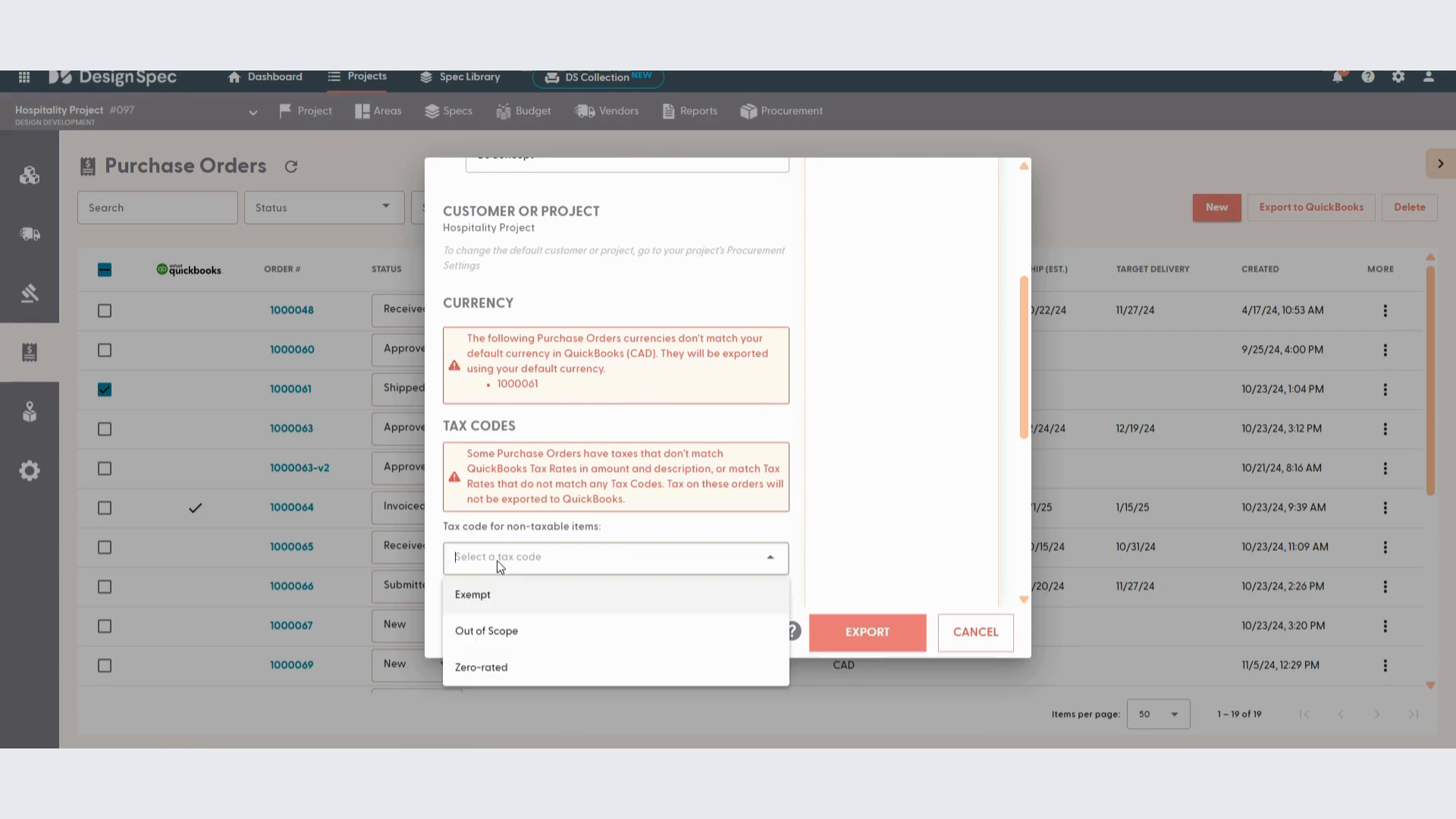
click(477, 595)
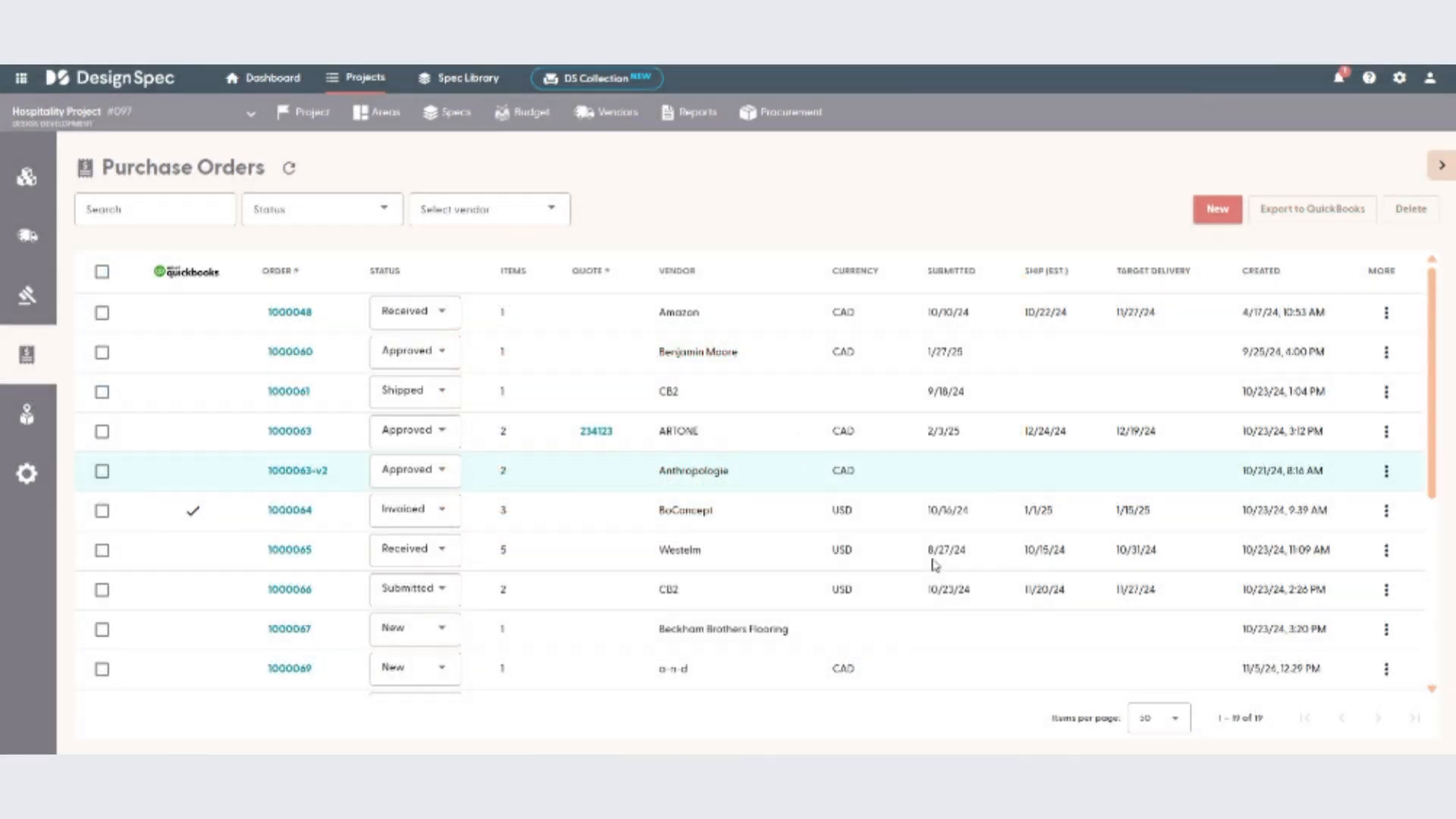